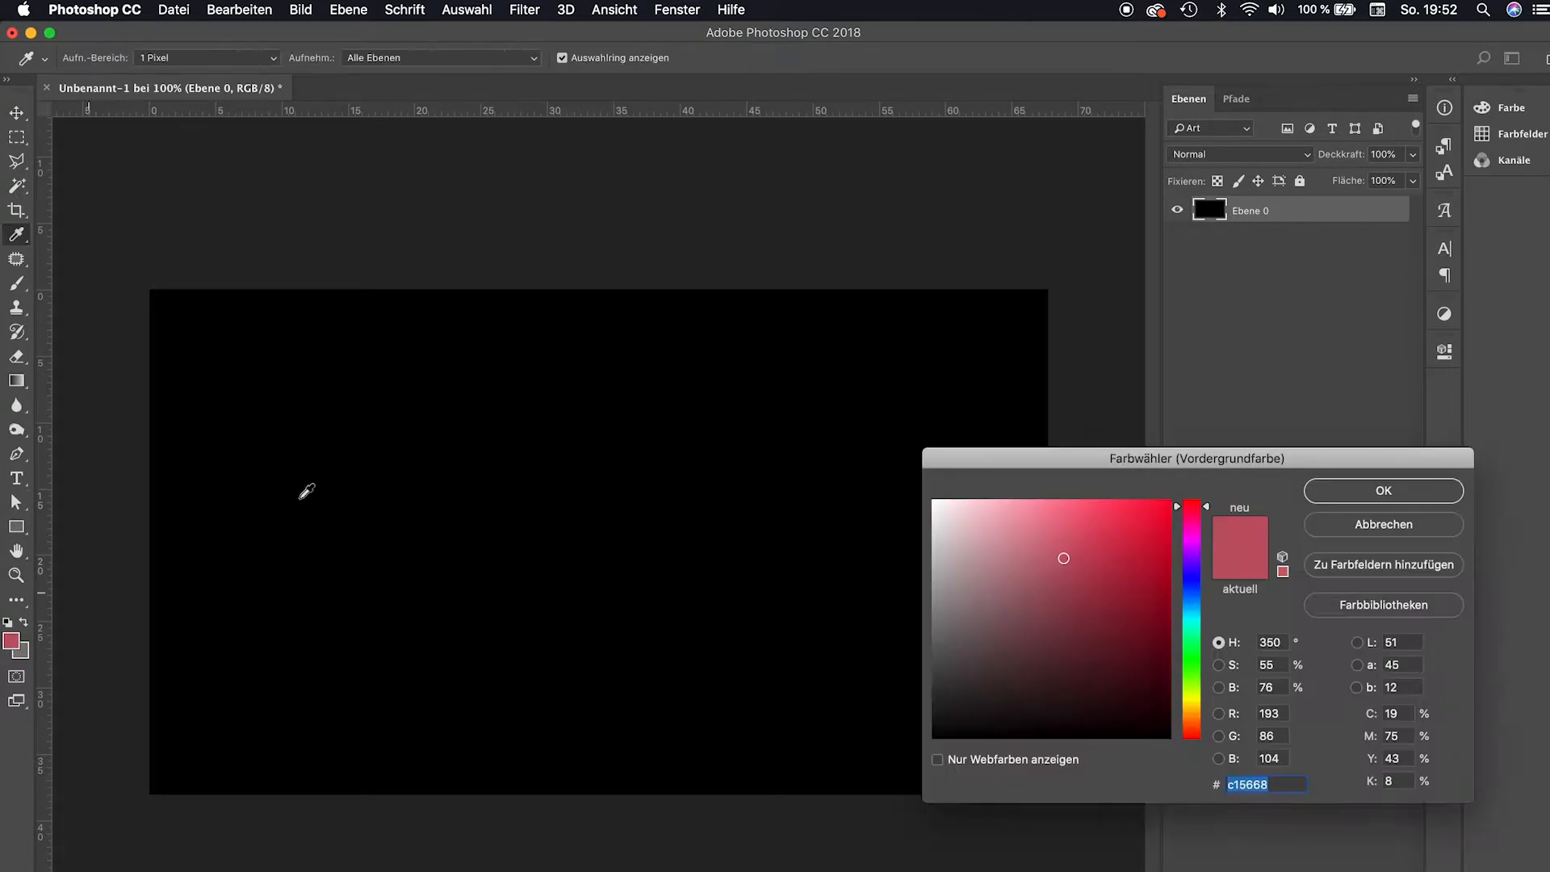
Set the foreground colour to ffffff and start a text layer on the canvas with the Type tool.
{"action": "type", "text": "ffffff"}
{"action": "key", "text": "Return"}
{"action": "left_click", "coordinate": [461, 541]}
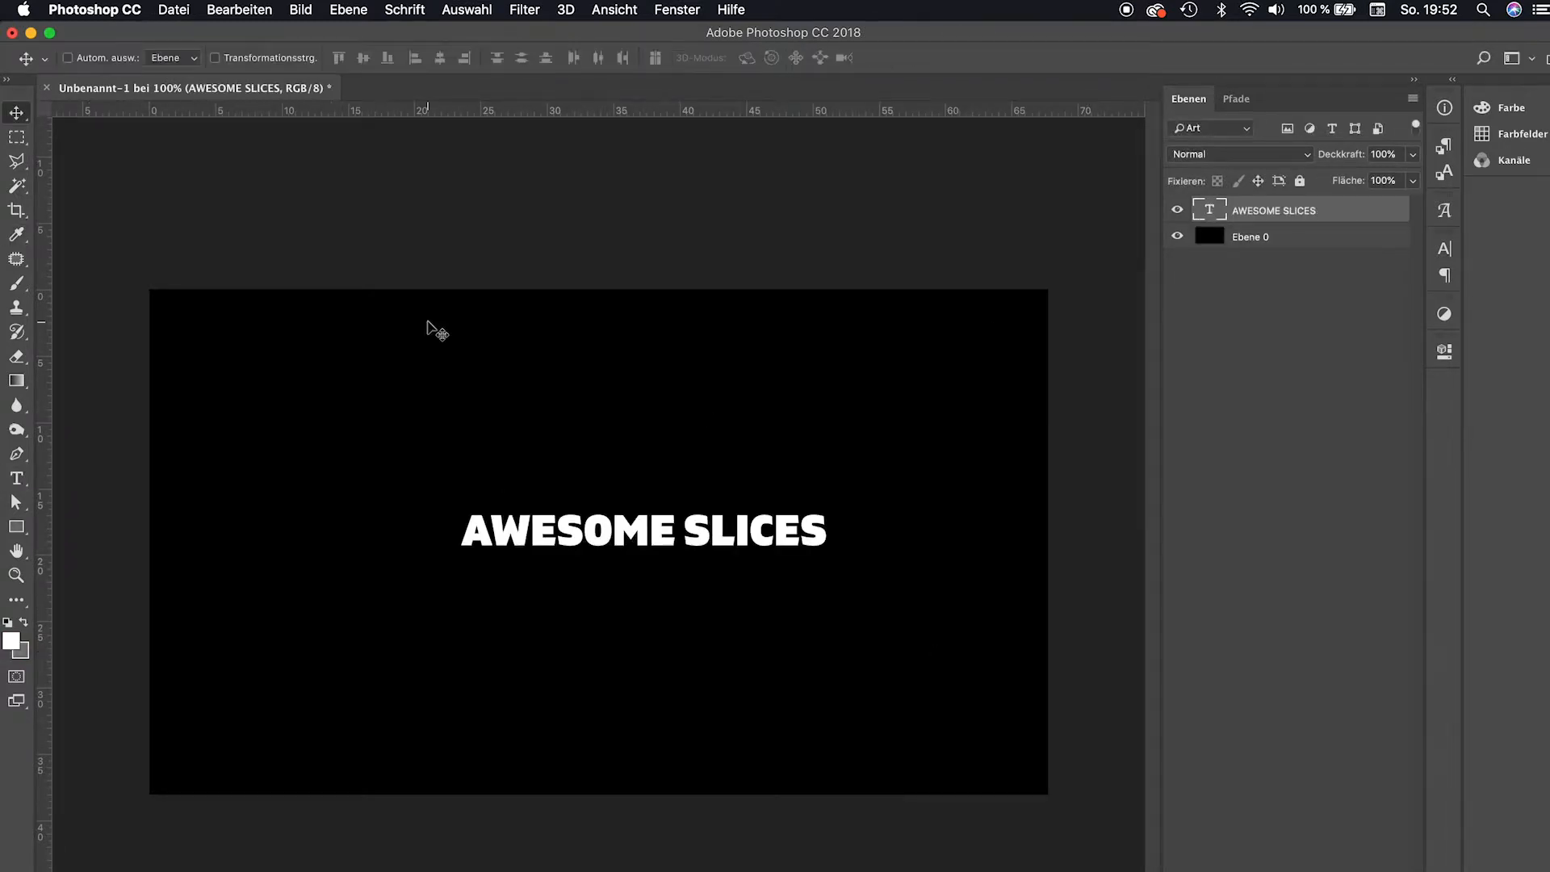
Enlarge the AWESOME SLICES text with Free Transform and apply the transformation.
{"action": "key", "text": "super+t"}
{"action": "left_click_drag", "start_coordinate": [457, 508], "coordinate": [310, 401]}
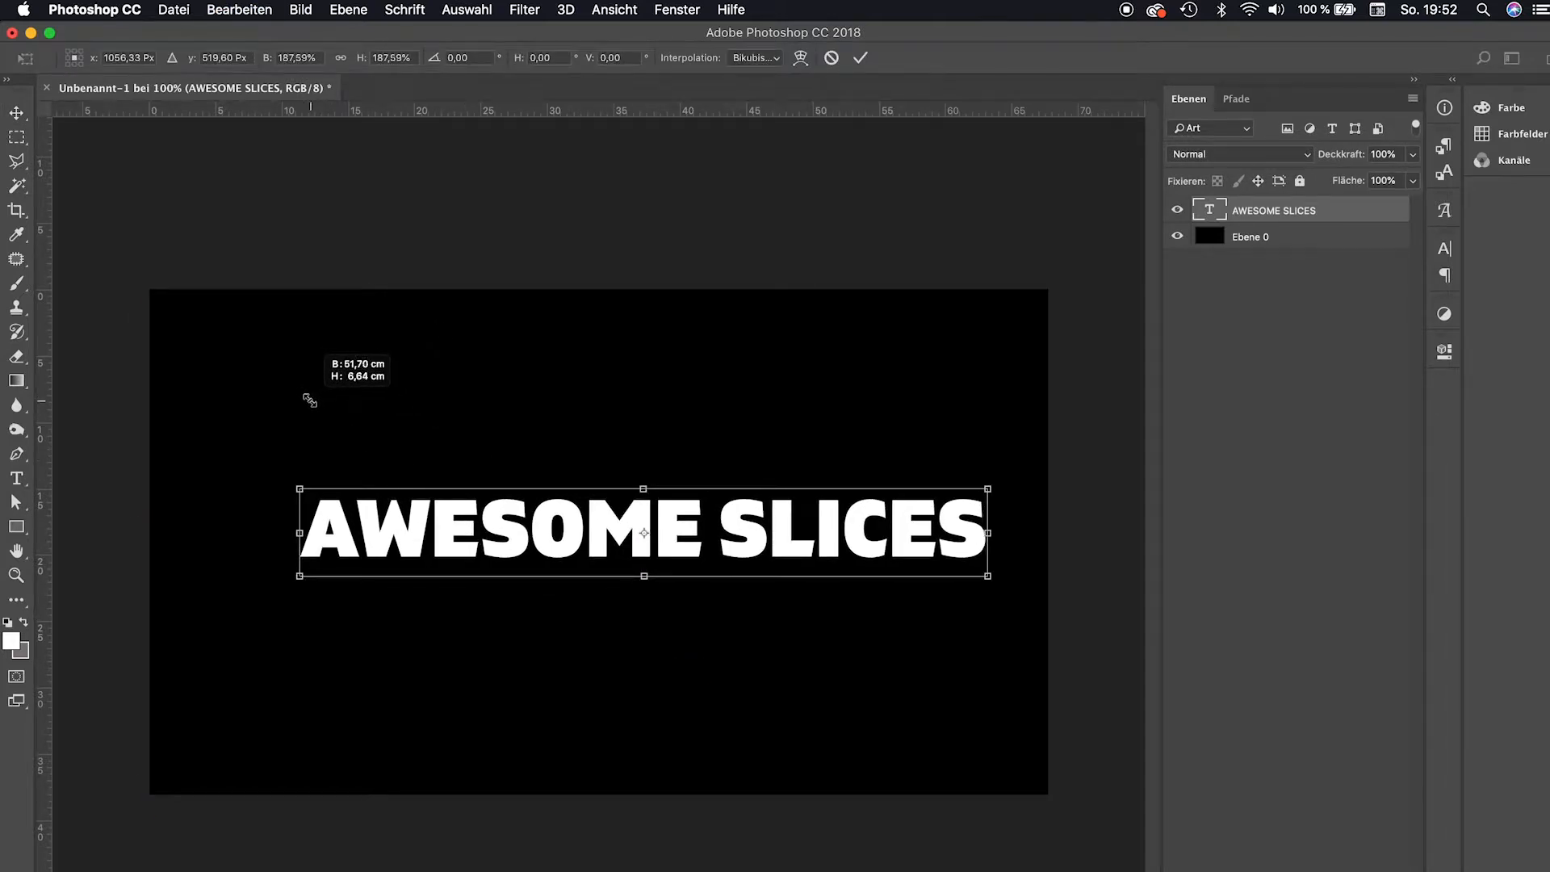
{"action": "left_click_drag", "start_coordinate": [298, 488], "coordinate": [256, 465]}
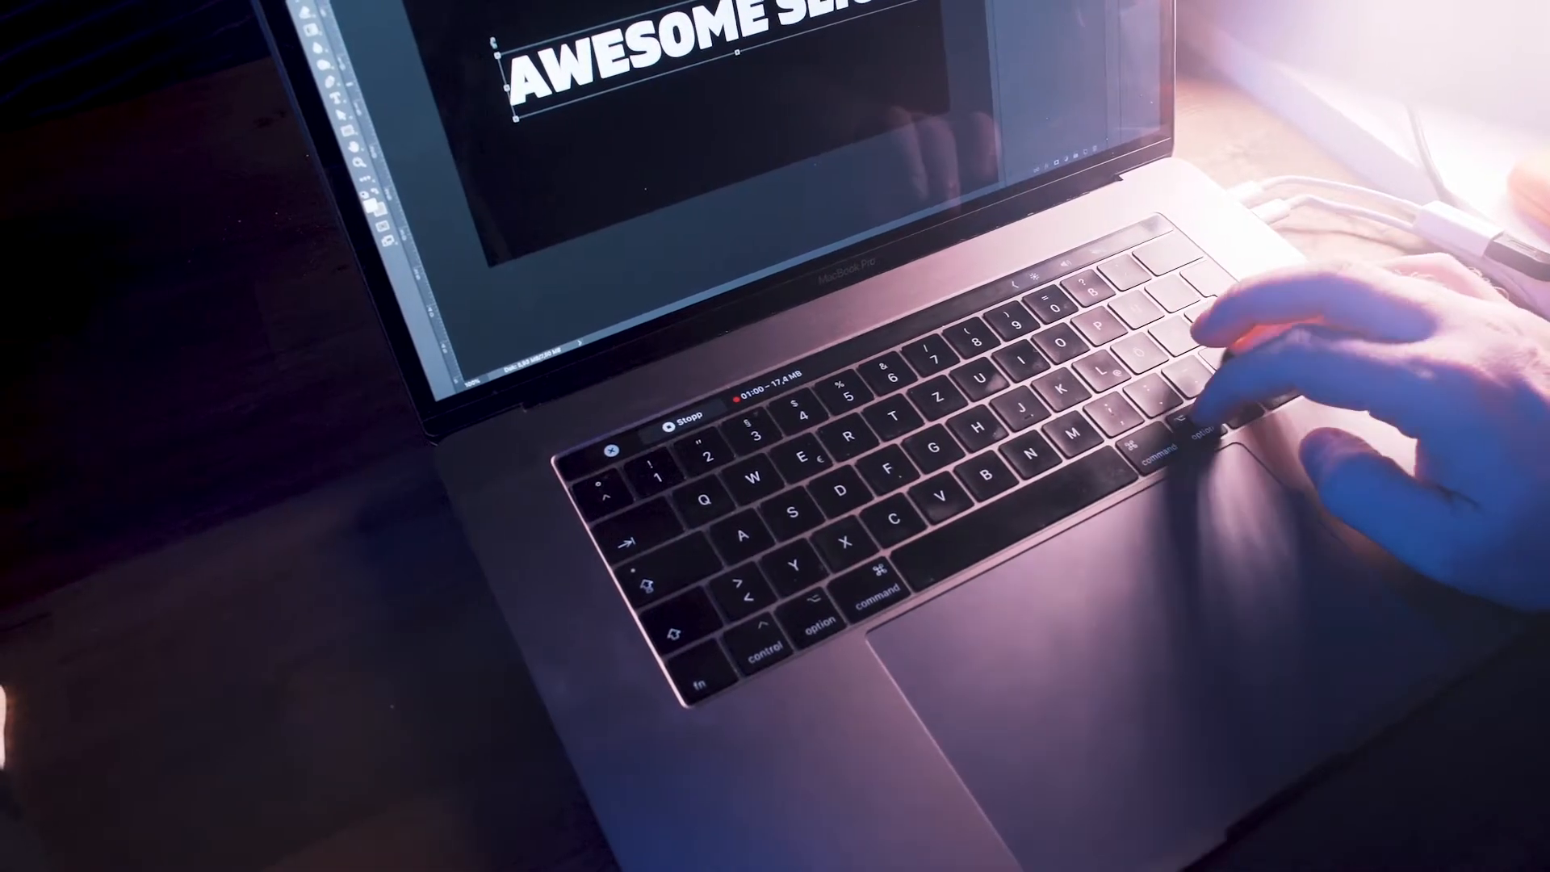
{"action": "left_click_drag", "start_coordinate": [269, 461], "coordinate": [207, 458]}
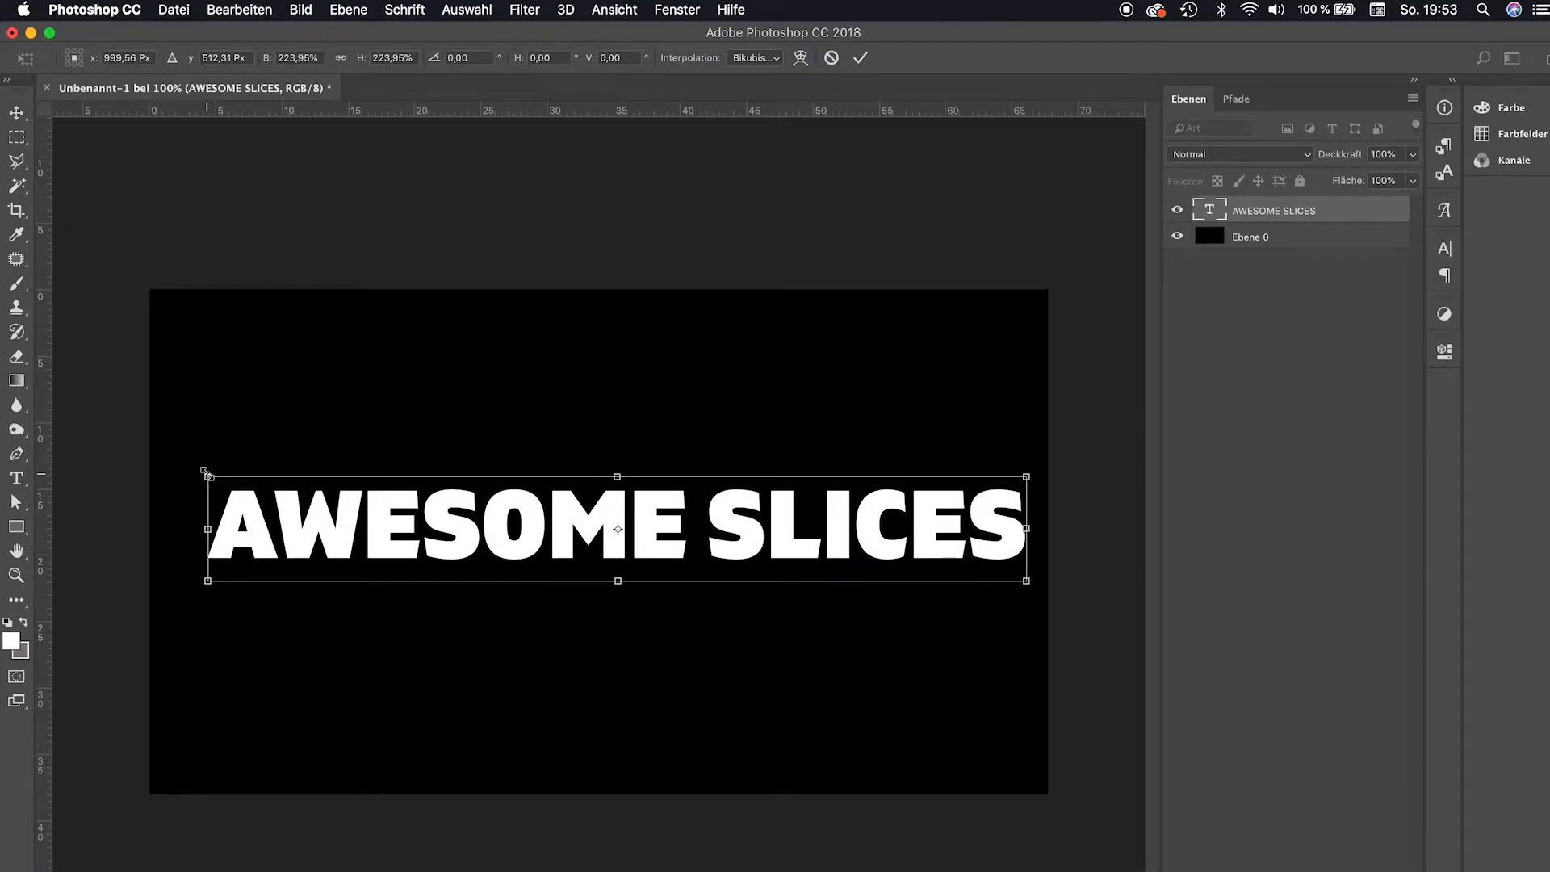
{"action": "key", "text": "Return"}
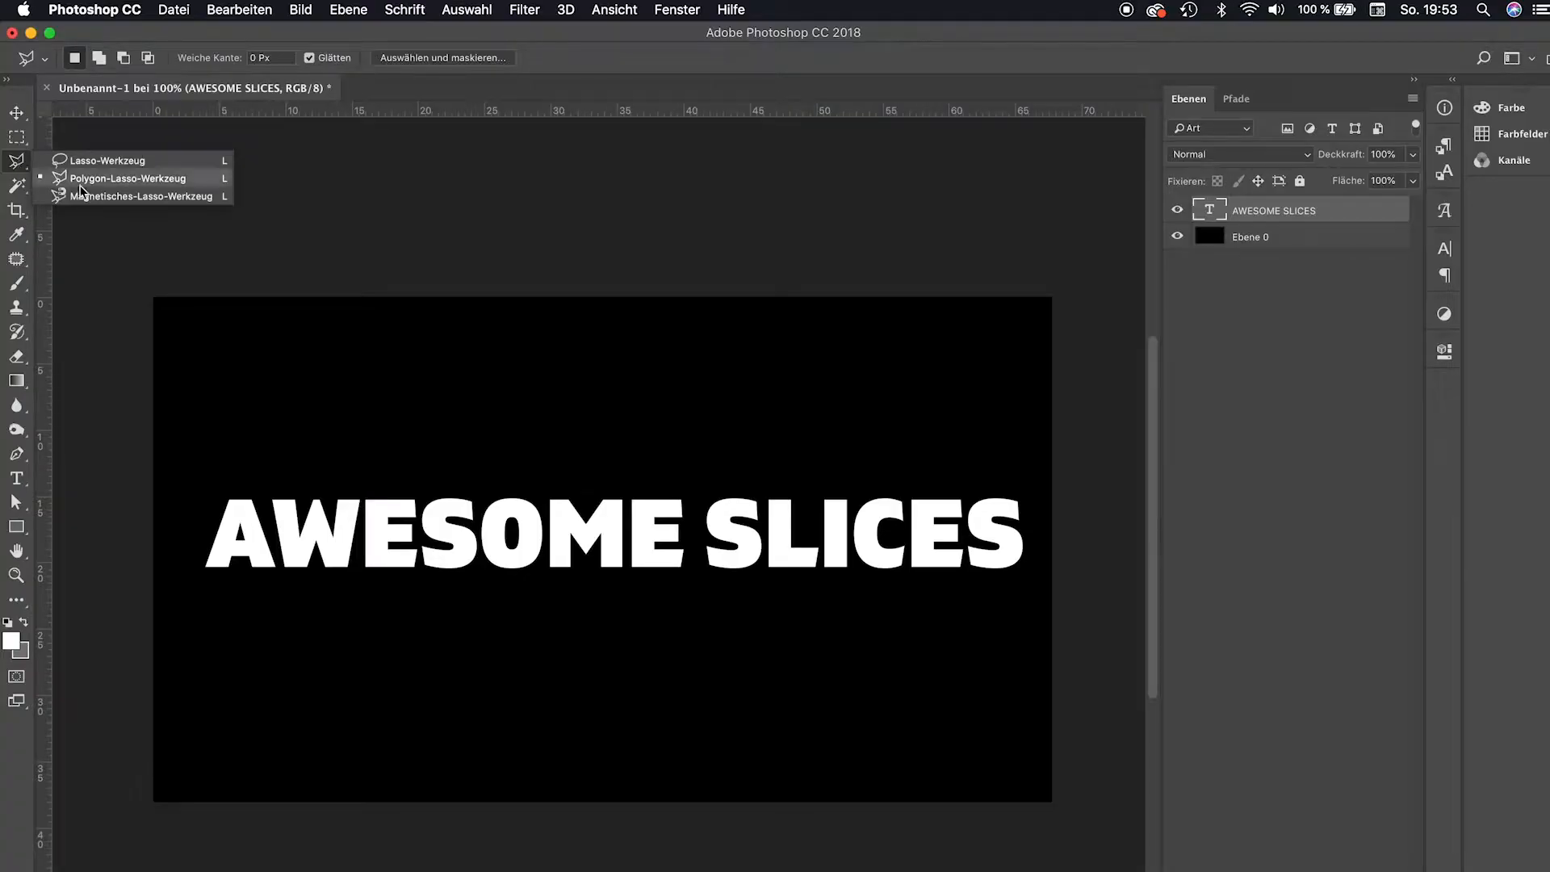
Select the Polygonal Lasso tool and rasterize the AWESOME SLICES text layer.
{"action": "left_click", "coordinate": [105, 178]}
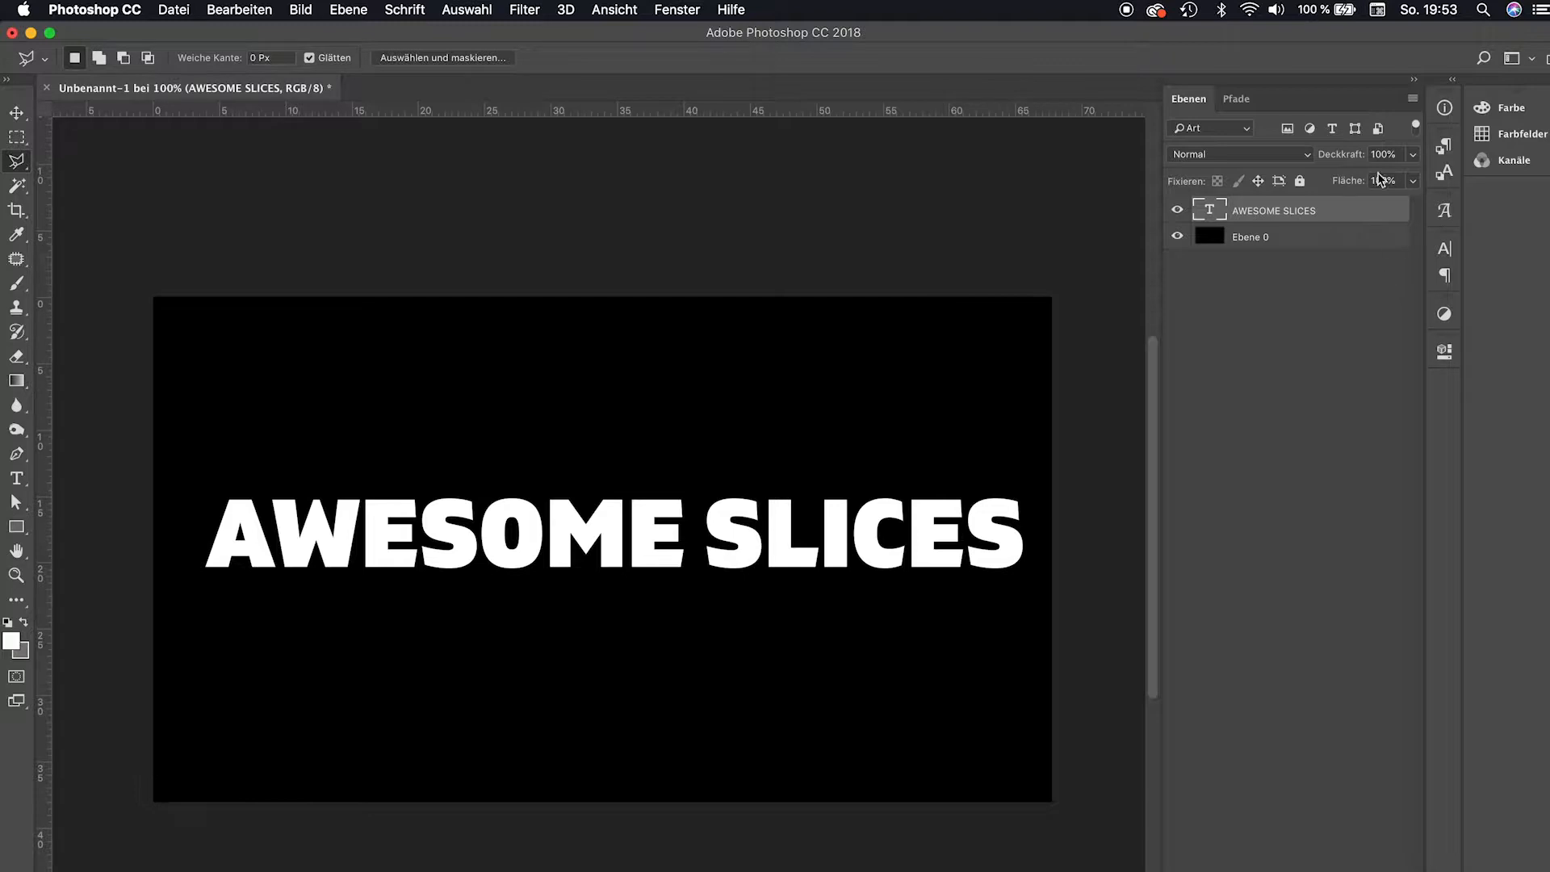
{"action": "right_click", "coordinate": [1338, 211]}
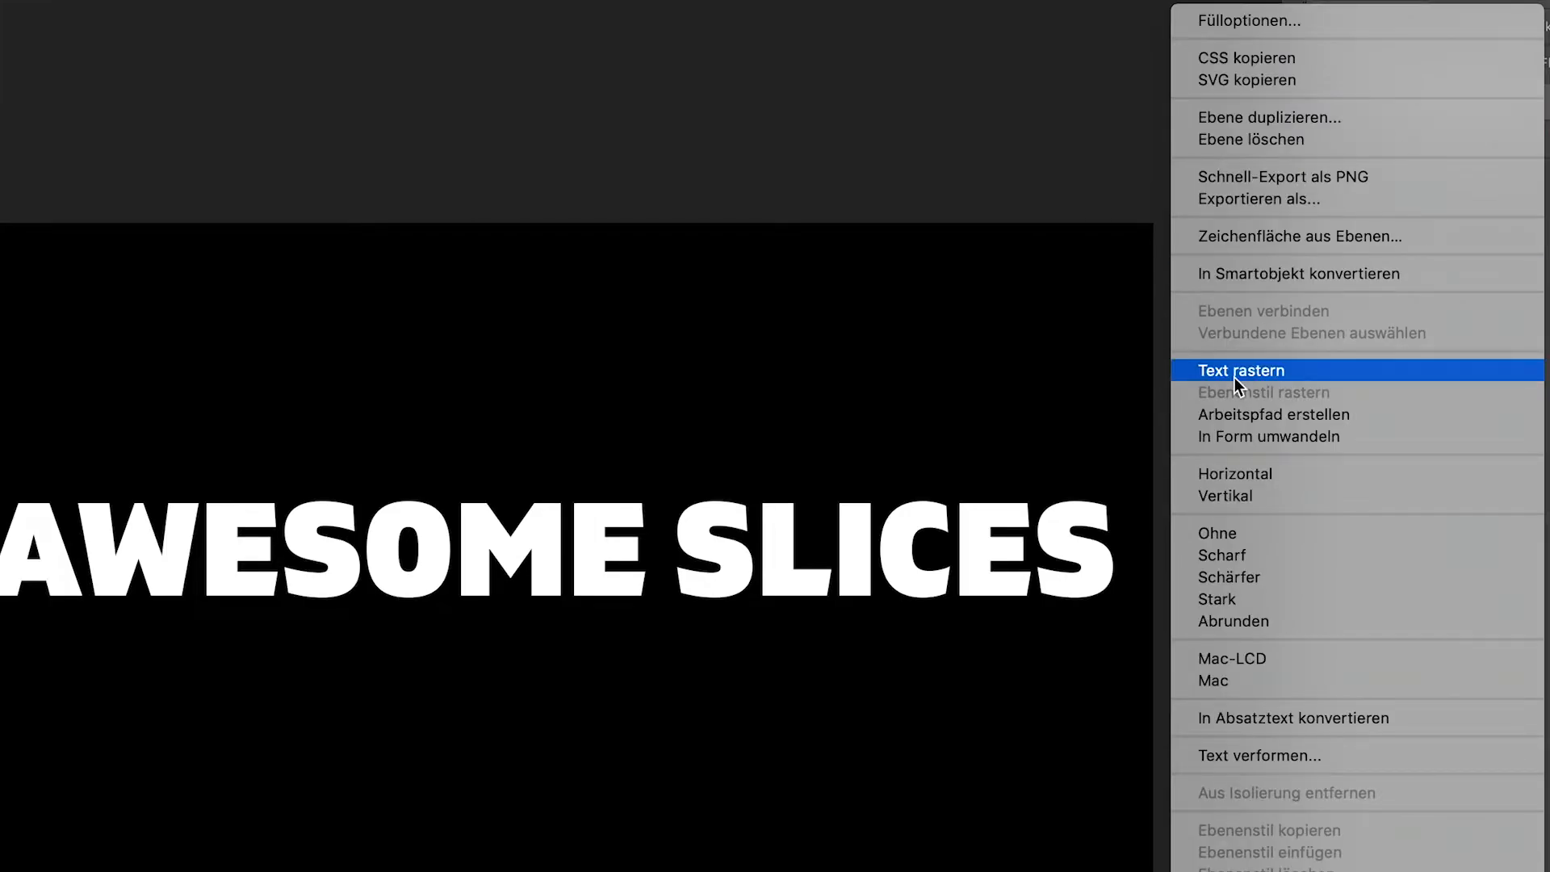
{"action": "left_click", "coordinate": [1234, 373]}
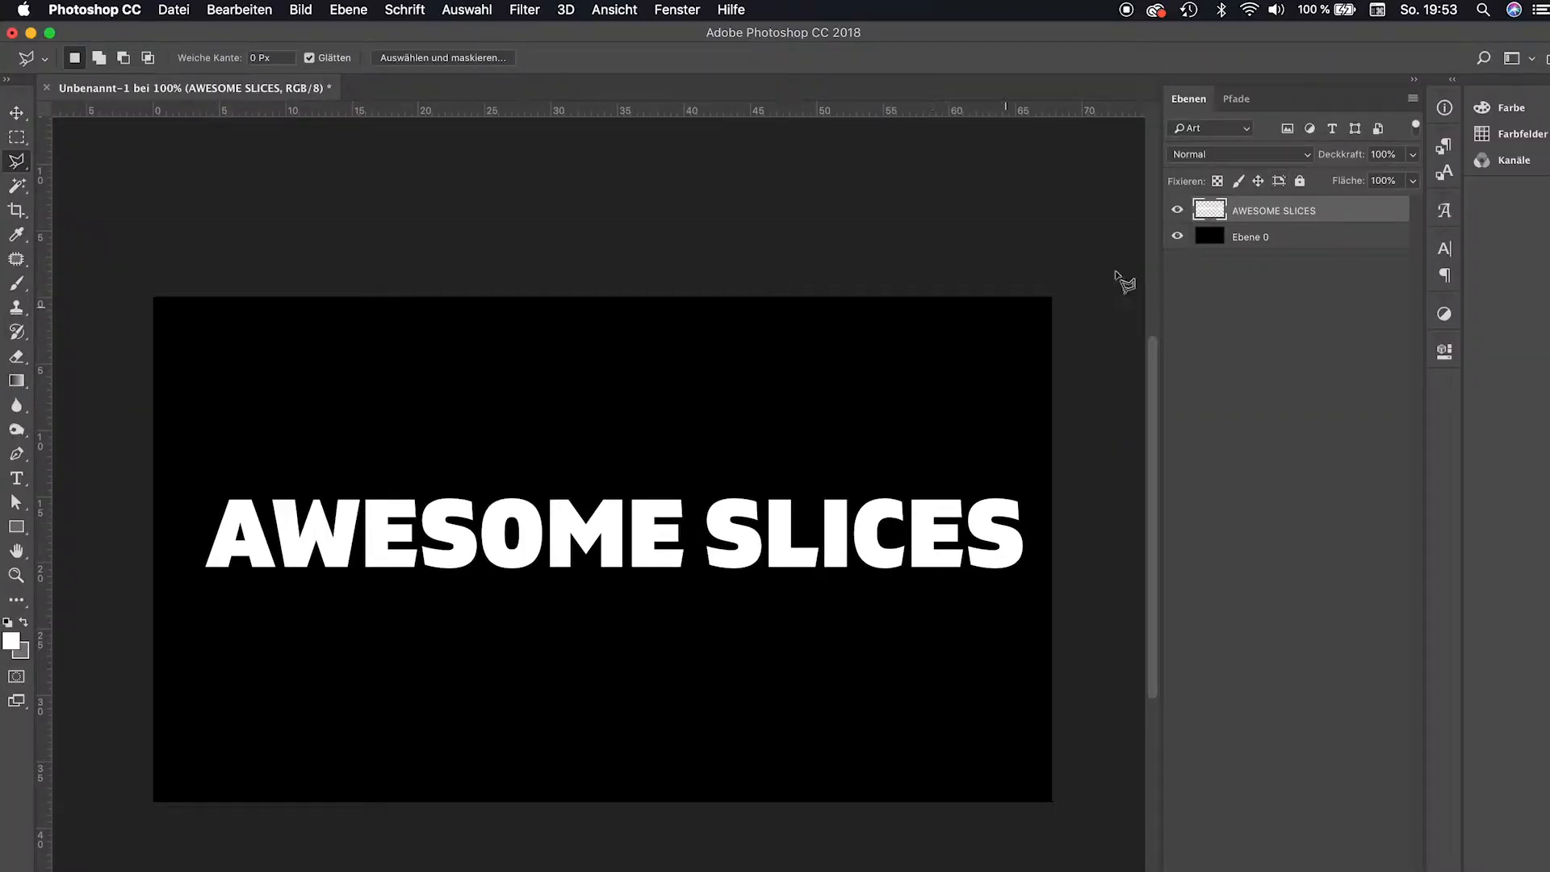
Draw a slightly slanted polygonal selection around the upper half of the text and invert the selection.
{"action": "left_click", "coordinate": [194, 542]}
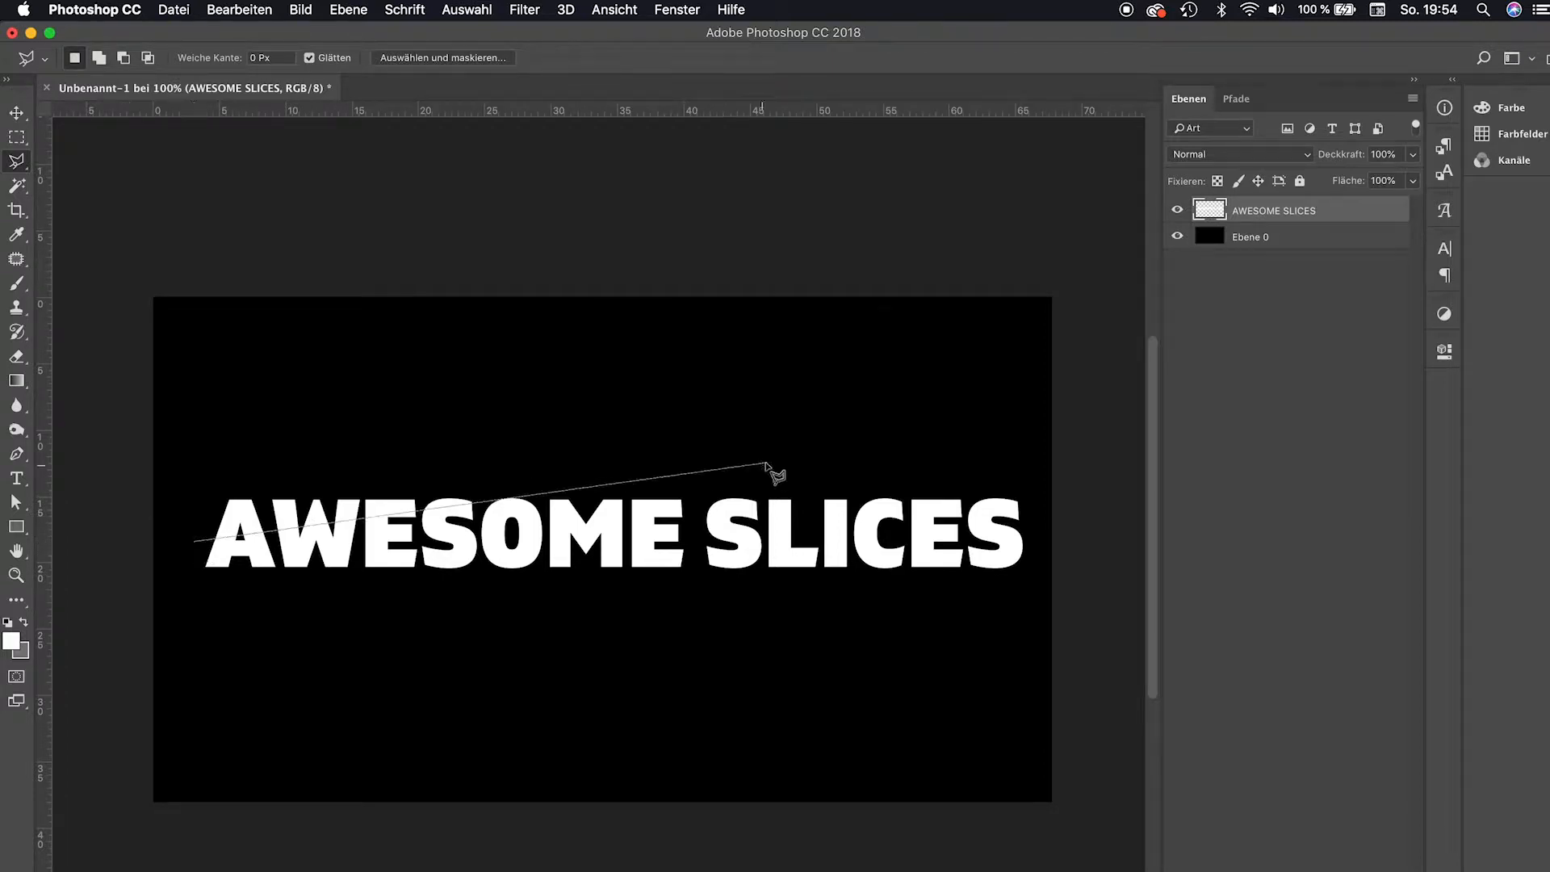
{"action": "left_click", "coordinate": [1037, 524]}
{"action": "left_click", "coordinate": [1033, 444]}
{"action": "double_click", "coordinate": [188, 461]}
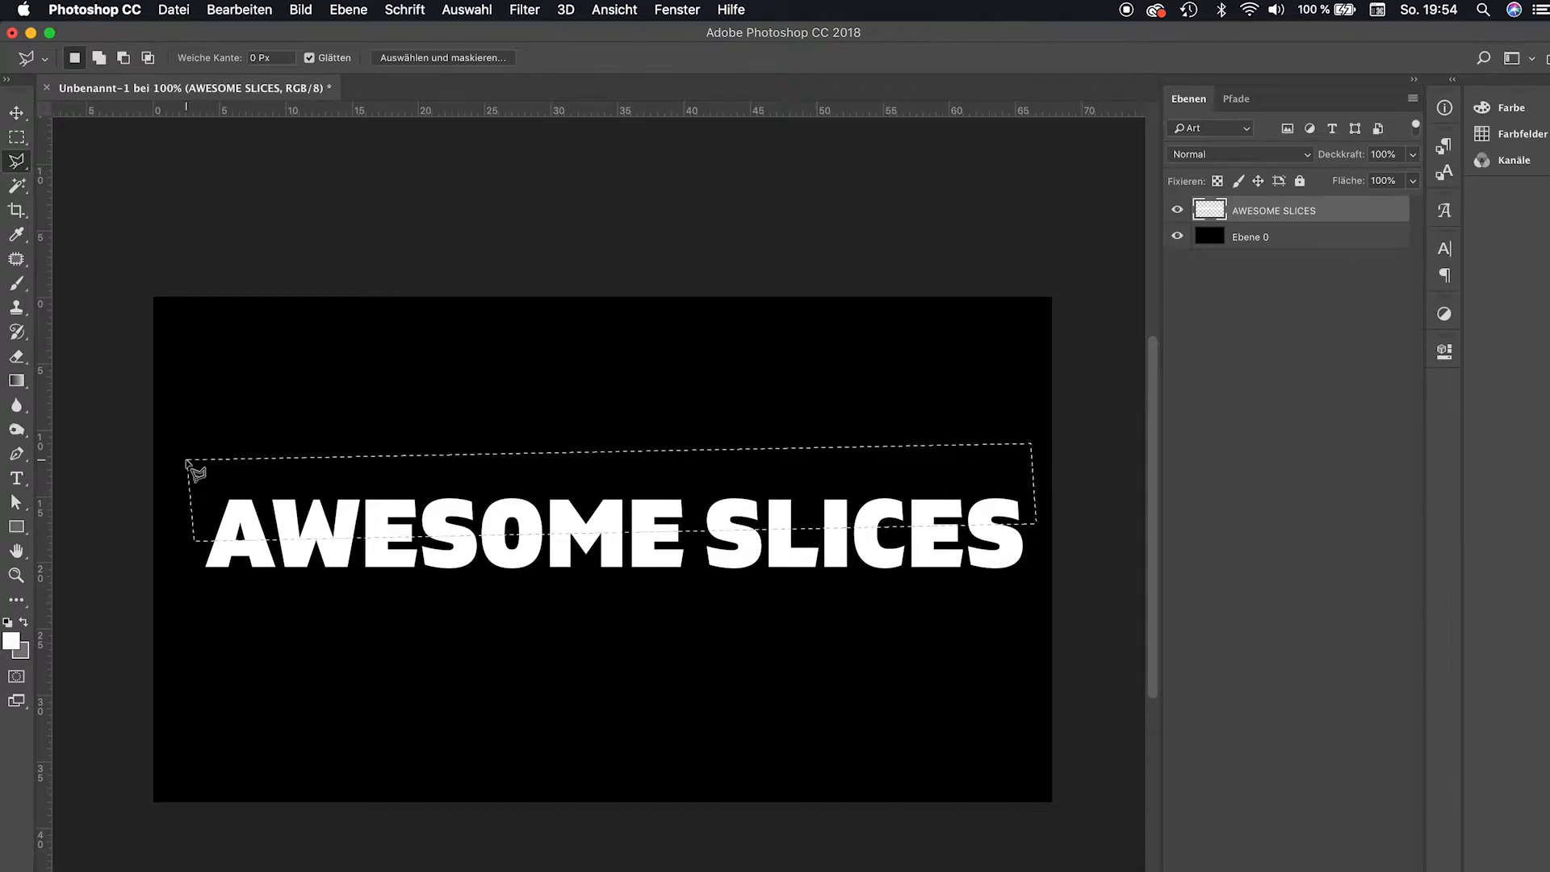
{"action": "left_click", "coordinate": [466, 10]}
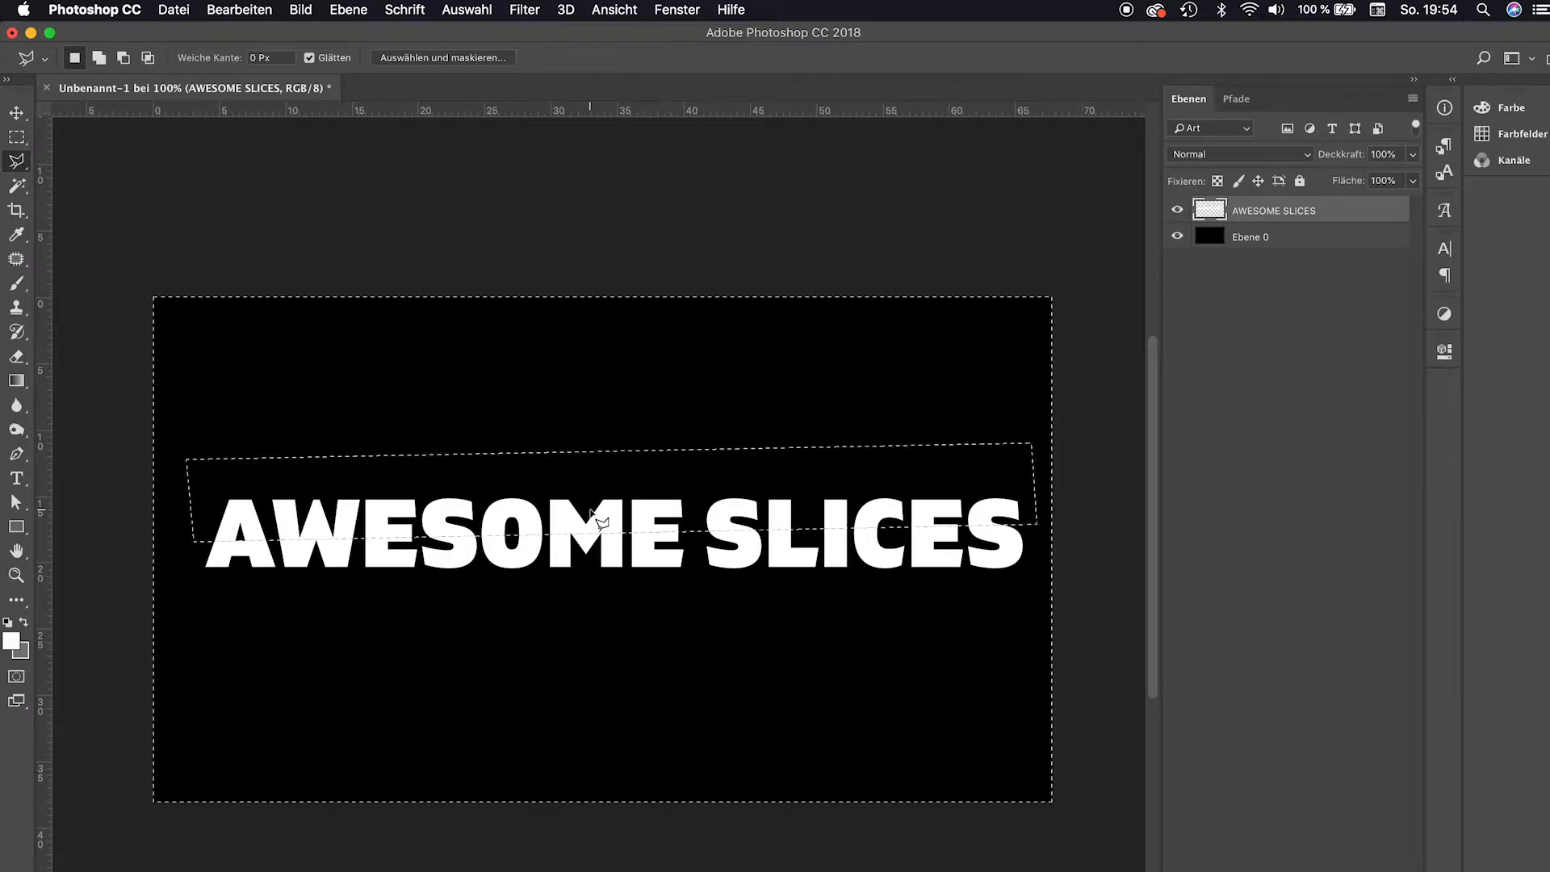
Nudge the lower text slice down, then rotate it about -0.4° around its right edge and apply.
{"action": "key", "text": "v"}
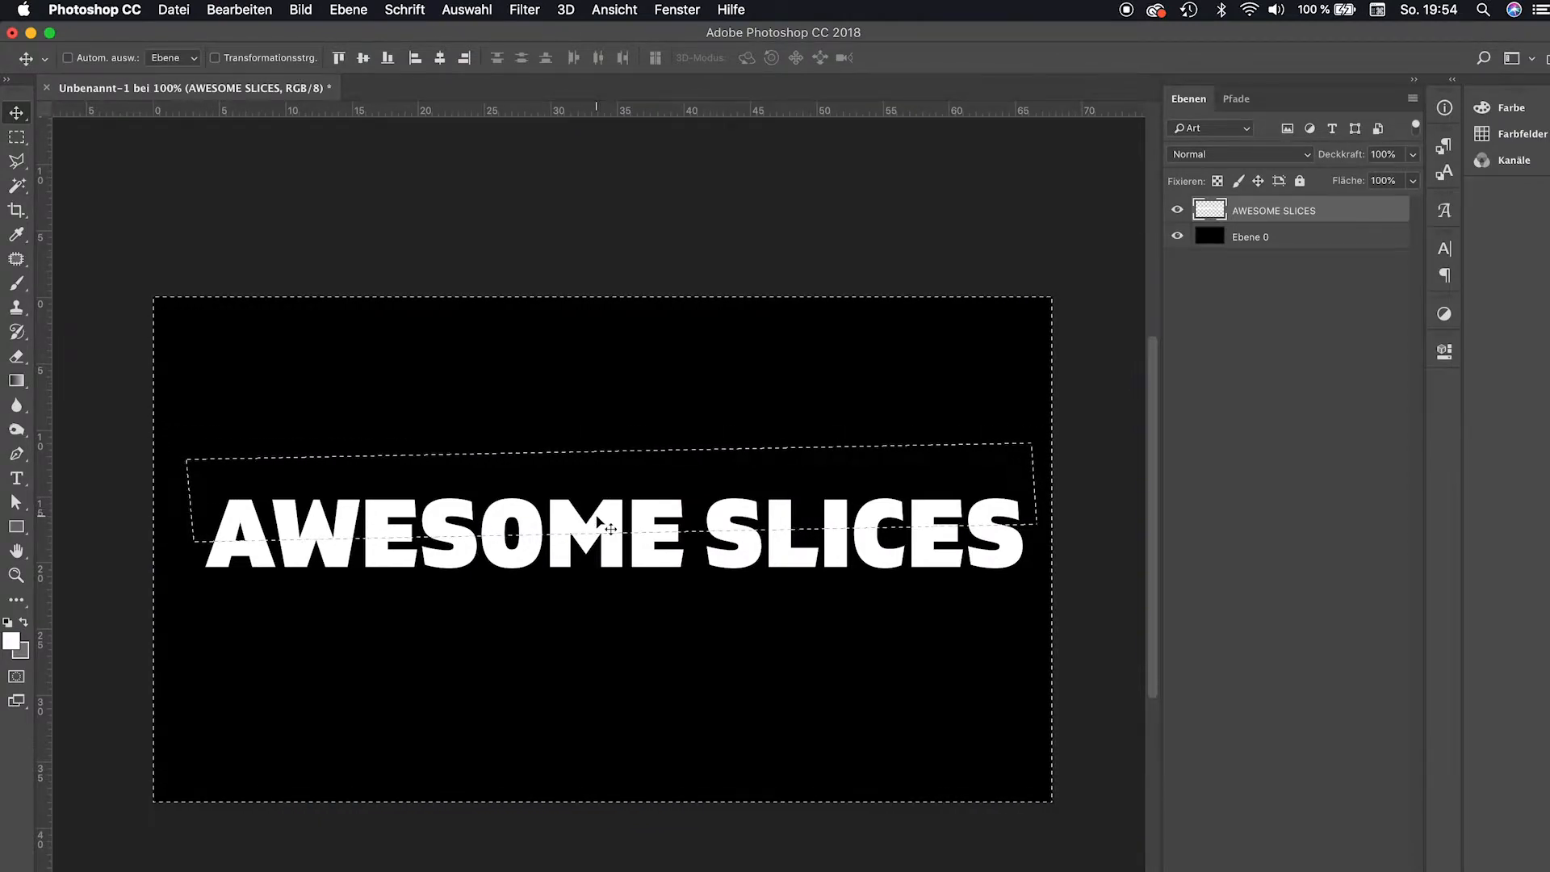
{"action": "key", "text": "shift+Down"}
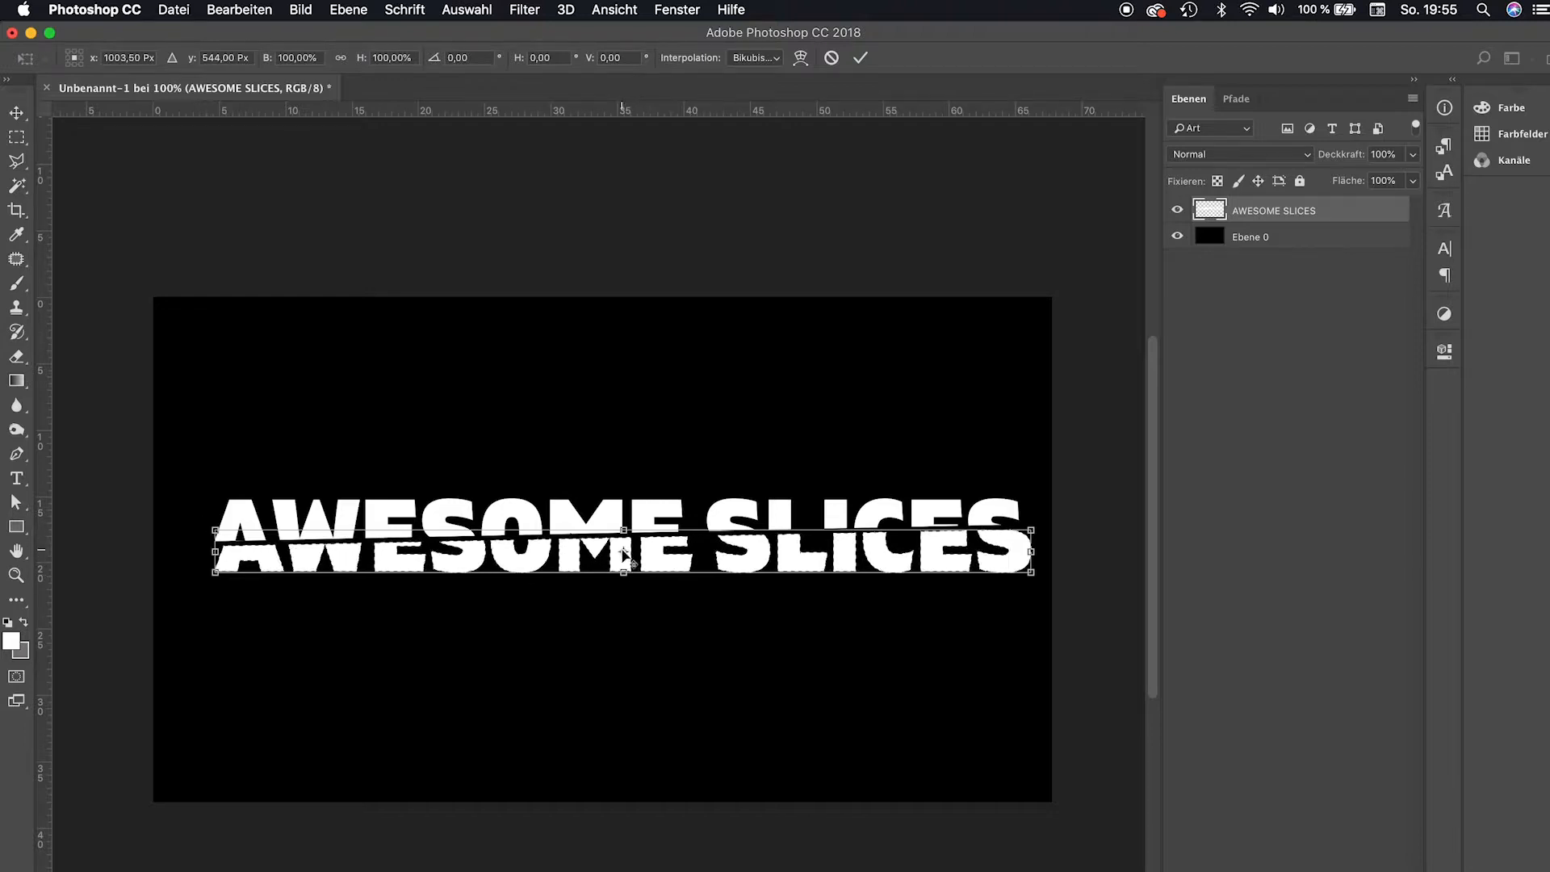
{"action": "left_click_drag", "start_coordinate": [624, 552], "coordinate": [1035, 549]}
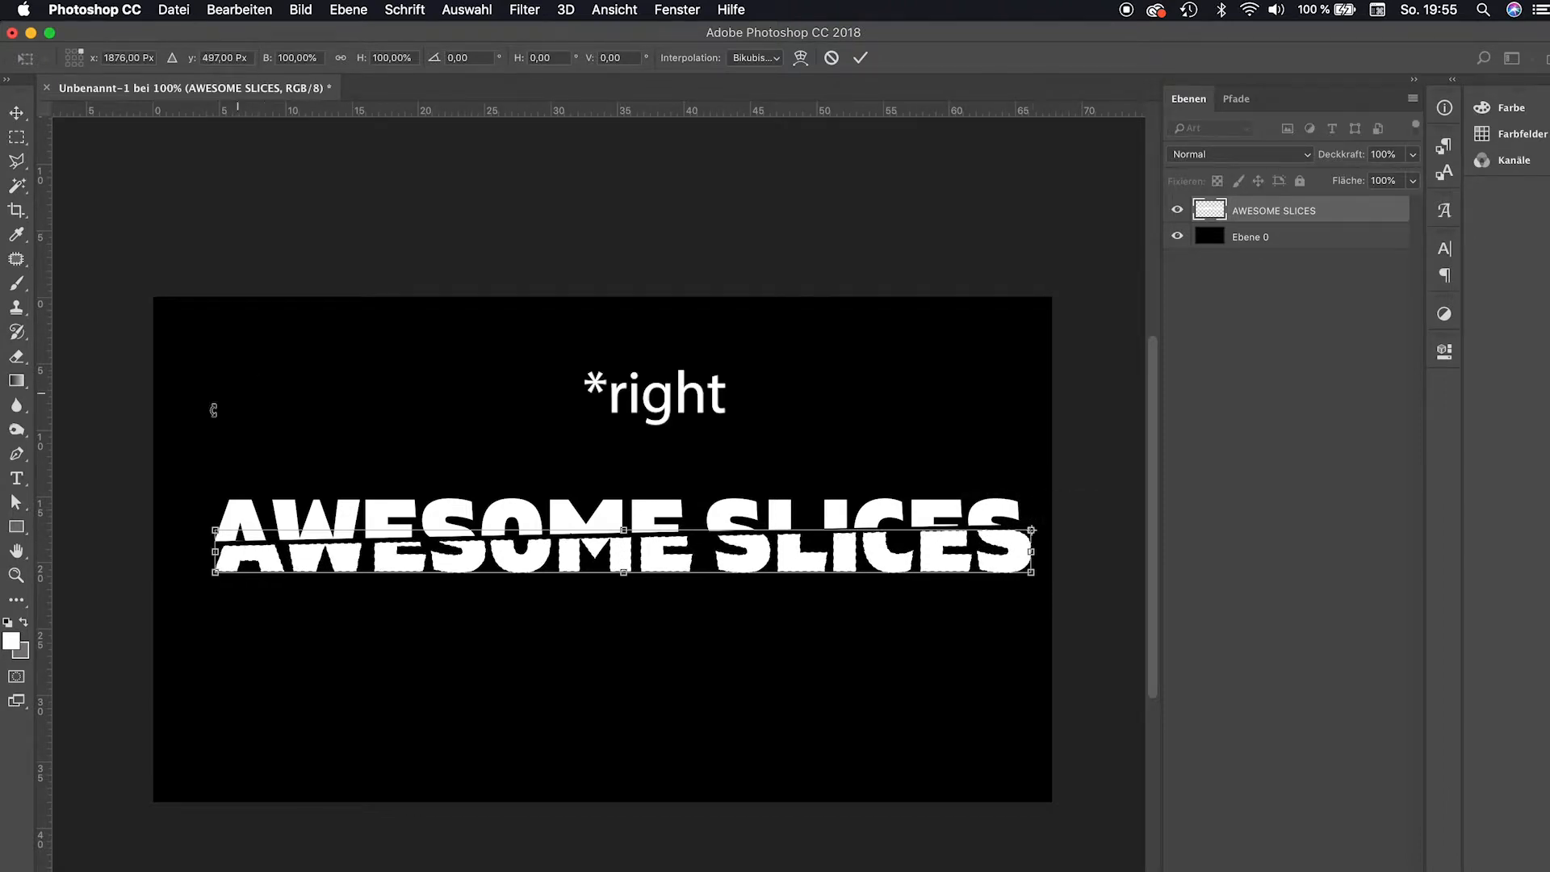
{"action": "left_click_drag", "start_coordinate": [190, 543], "coordinate": [189, 552]}
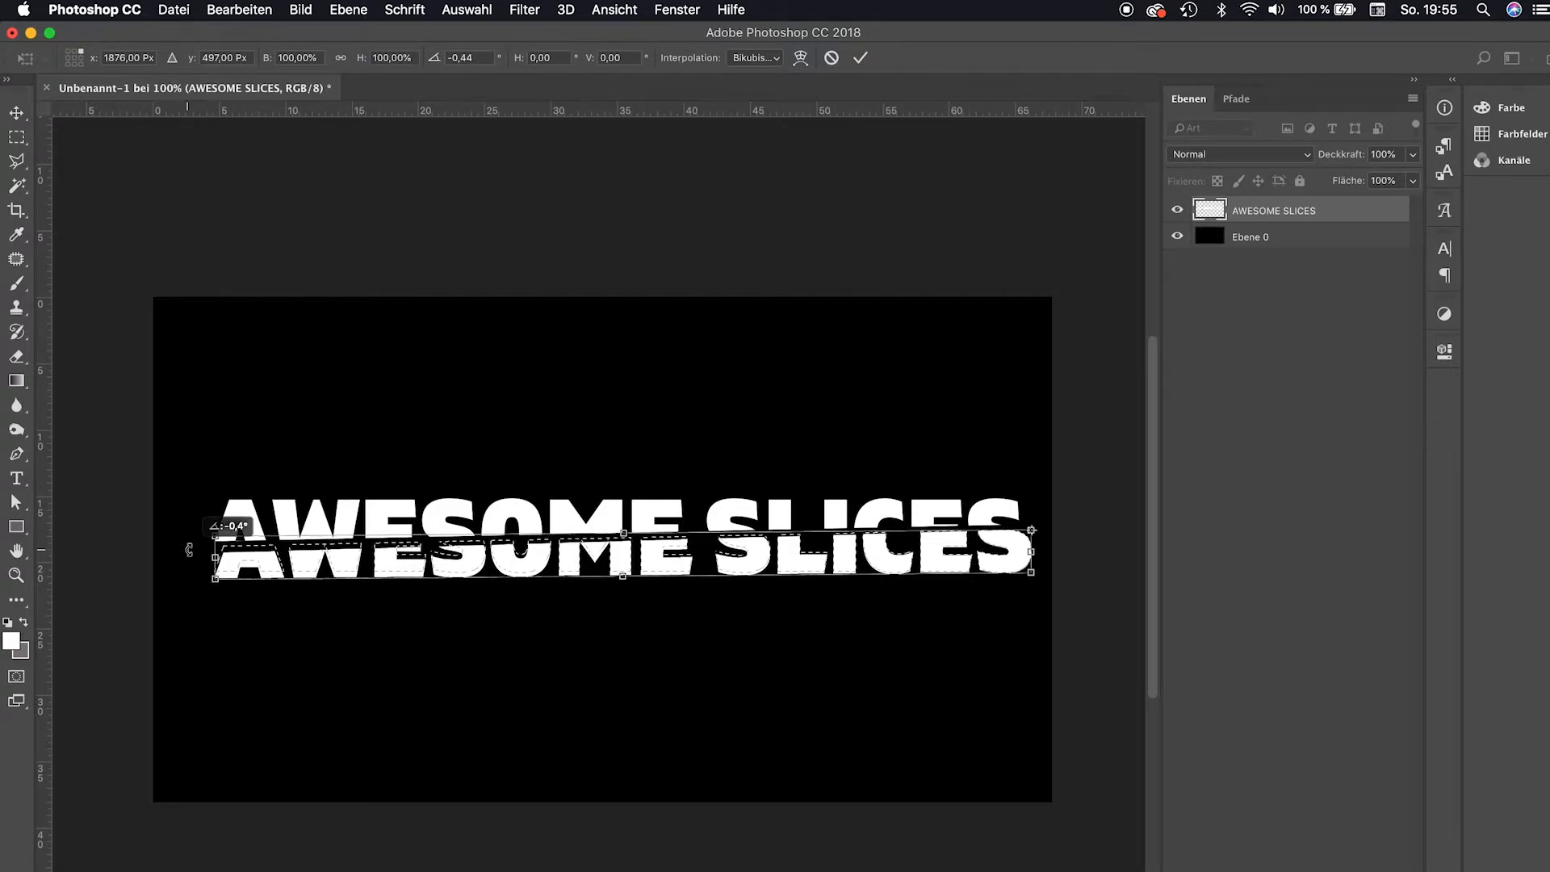
{"action": "key", "text": "Return"}
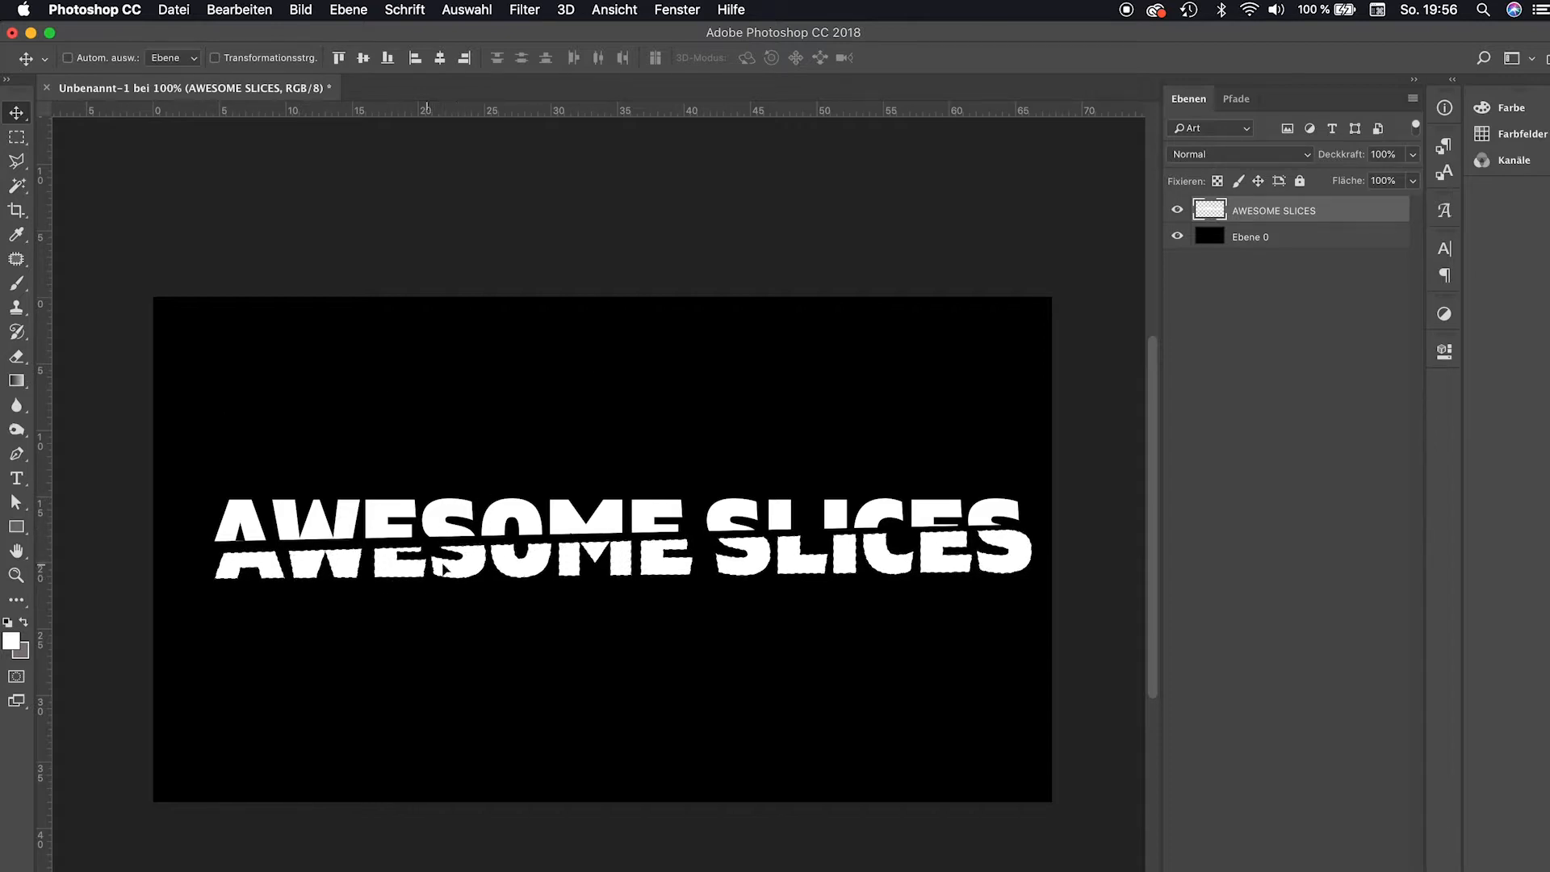
Choose the Brush tool and set the foreground colour to black.
{"action": "left_click", "coordinate": [16, 282]}
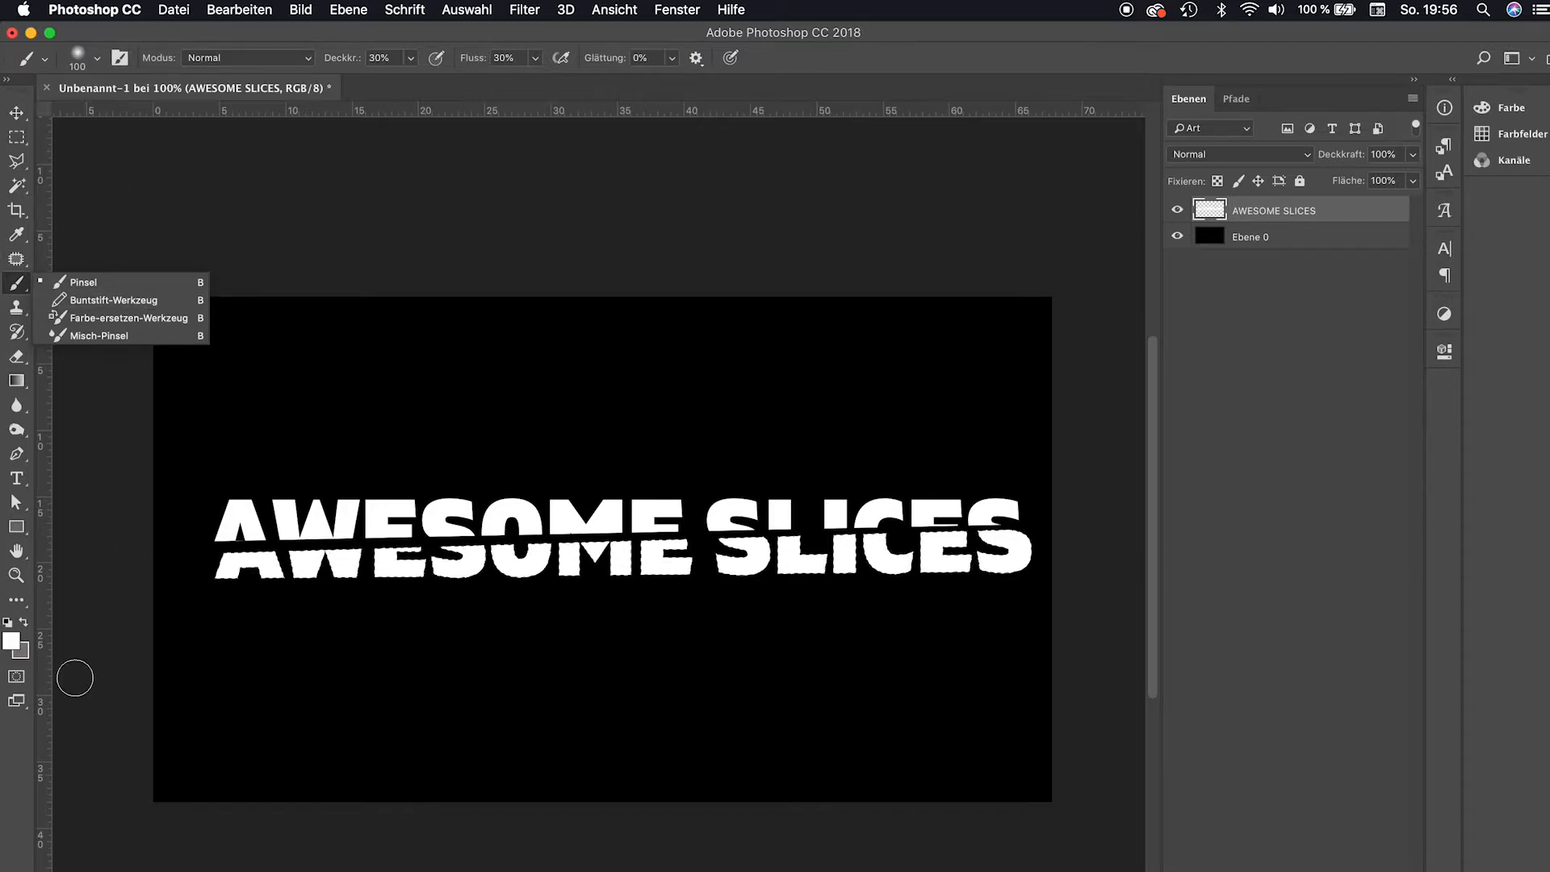
{"action": "left_click", "coordinate": [9, 623]}
{"action": "left_click", "coordinate": [12, 641]}
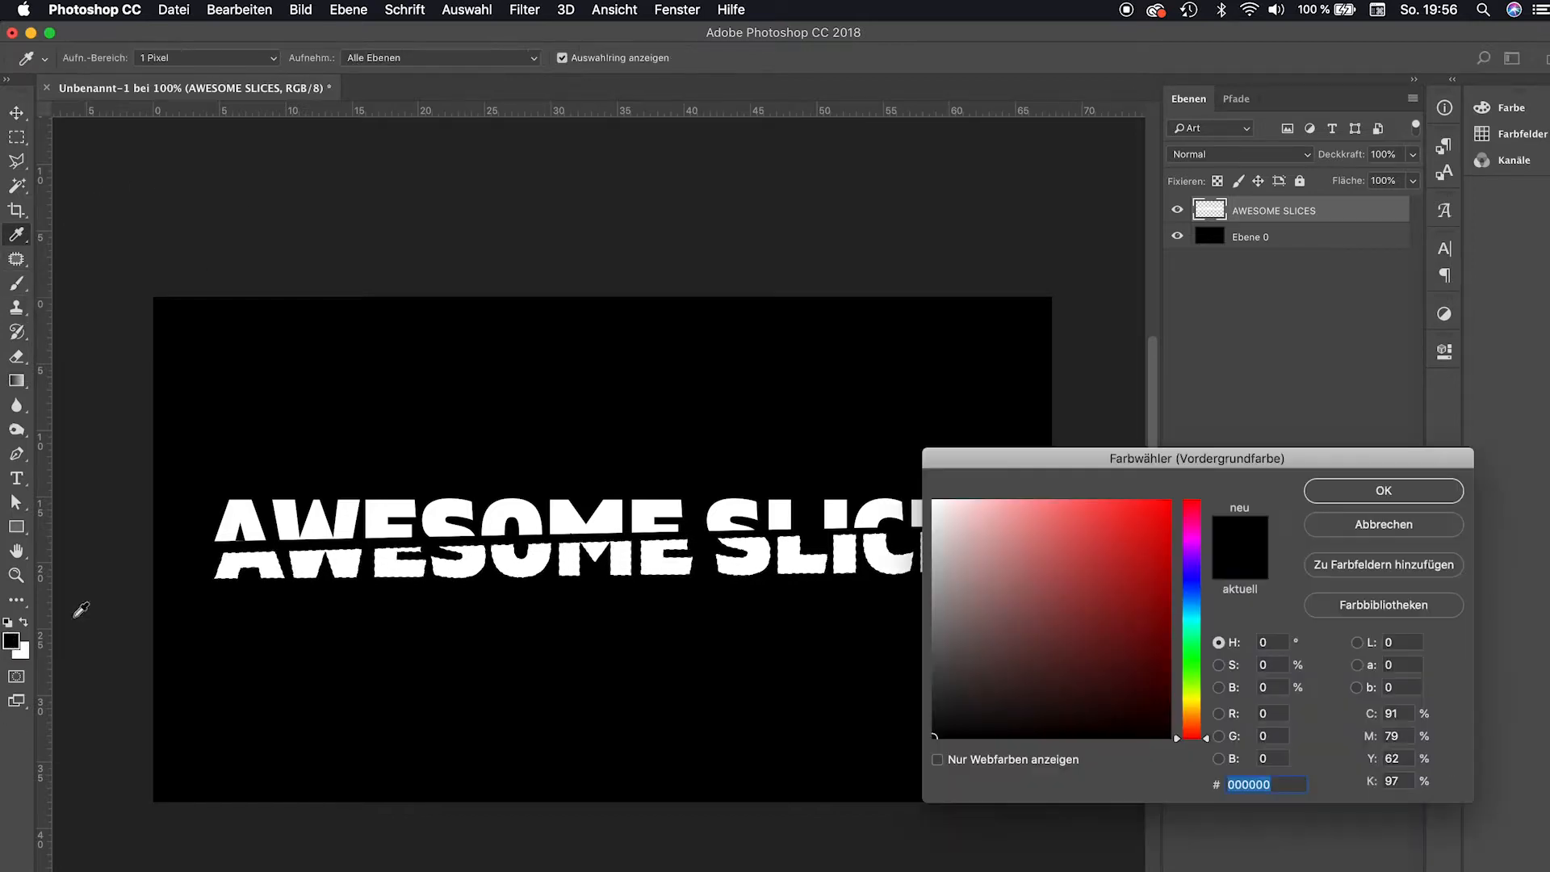
{"action": "left_click", "coordinate": [301, 555]}
{"action": "mouse_move", "coordinate": [920, 565]}
{"action": "left_mouse_down"}
{"action": "mouse_move", "coordinate": [921, 681]}
{"action": "mouse_move", "coordinate": [921, 668]}
{"action": "left_mouse_up"}
{"action": "key", "text": "Return"}
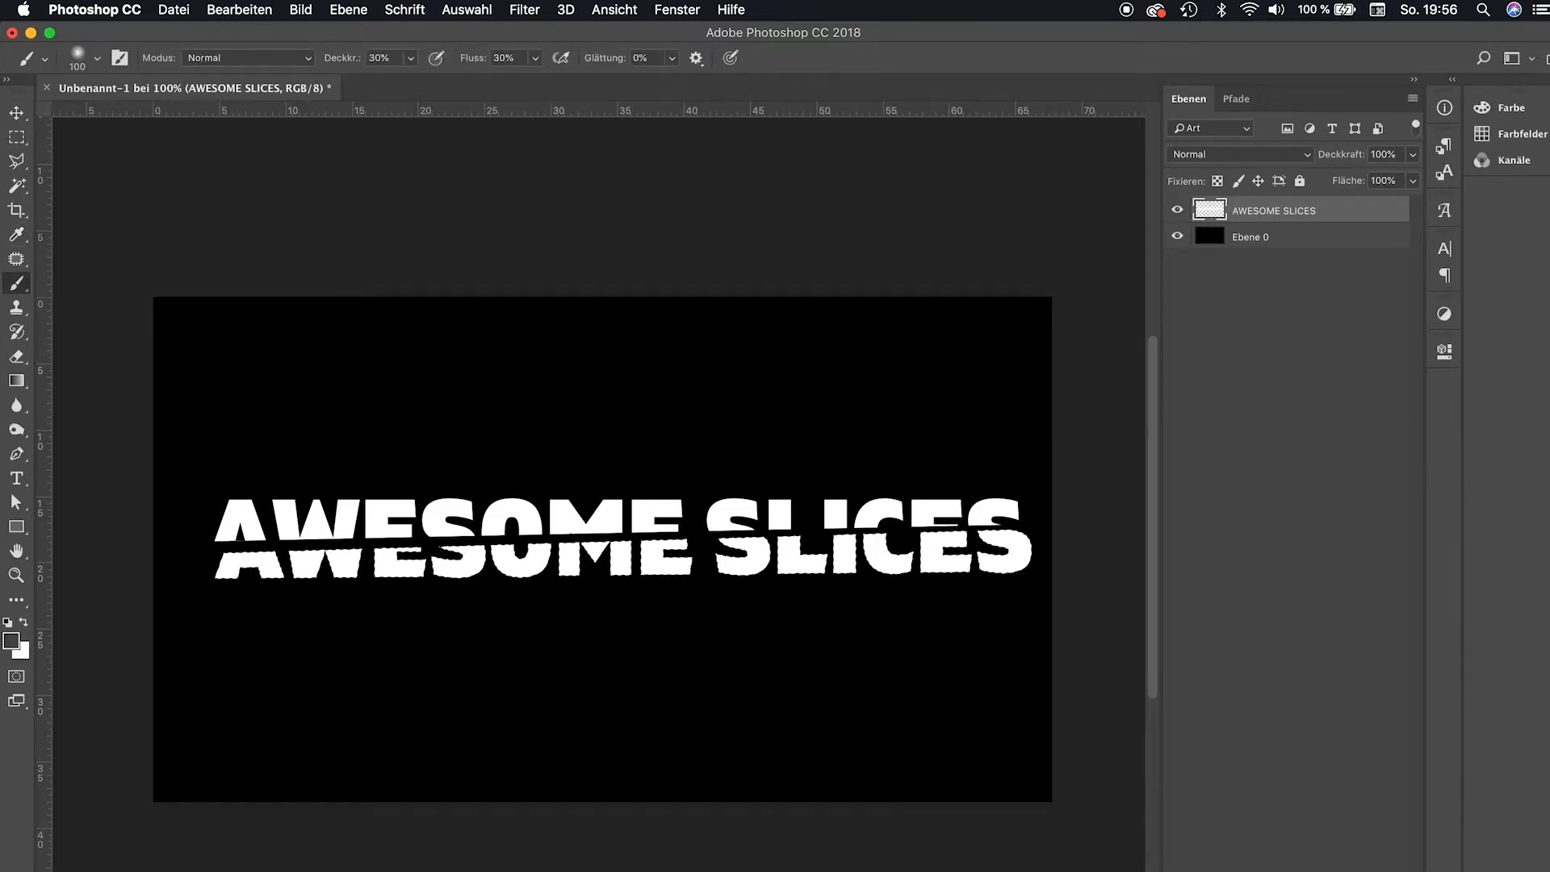
Add a new layer and pick the soft round 'Weich, rund, Druck, Deckkraft' brush.
{"action": "key", "text": "super+shift+alt+n"}
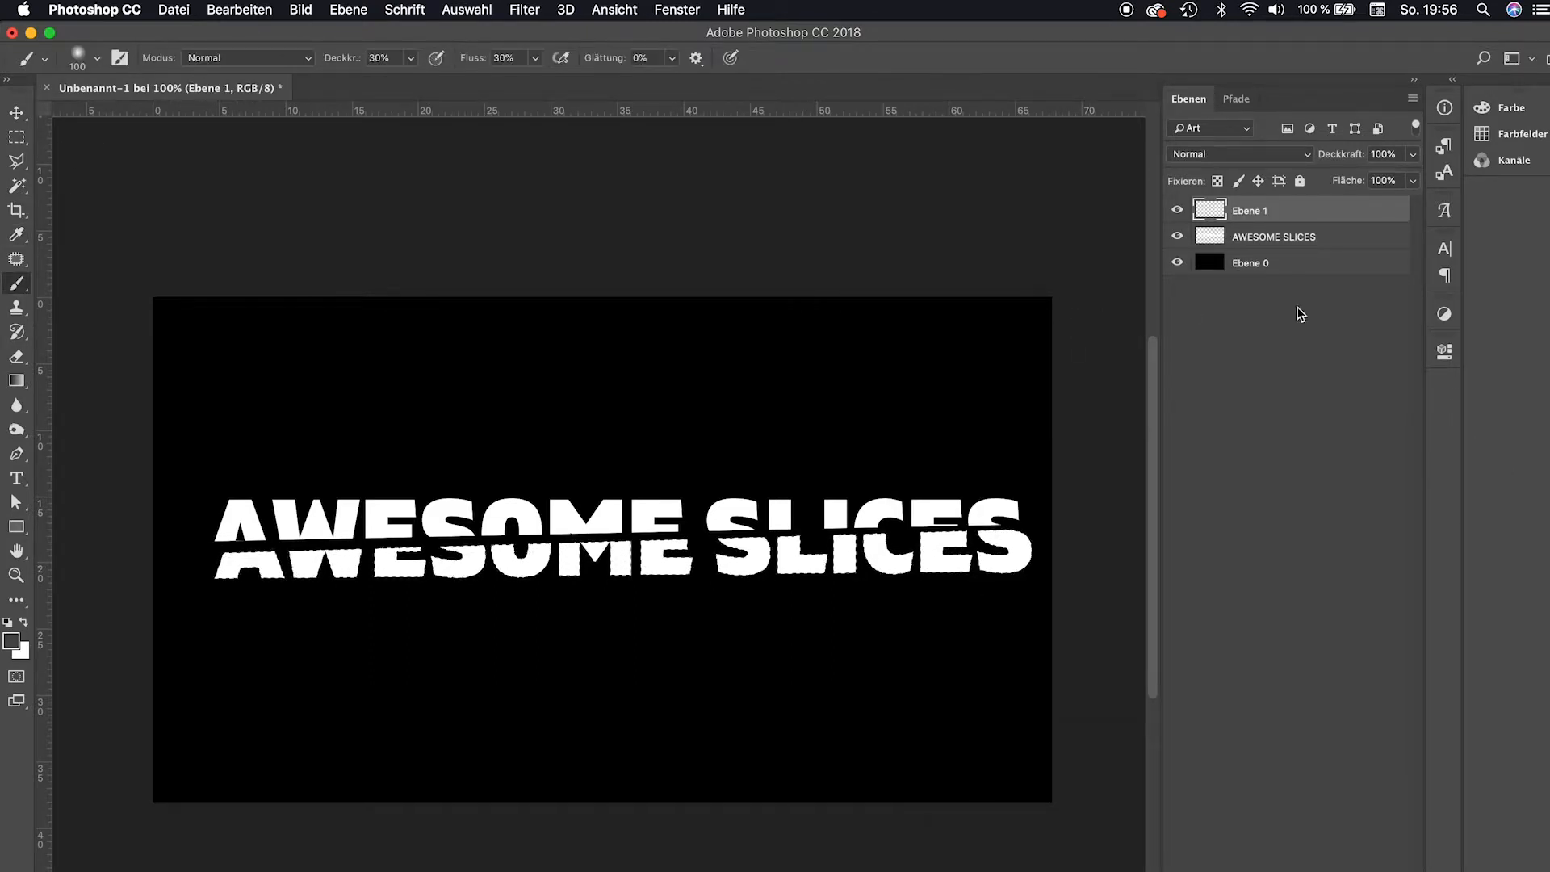
{"action": "left_click", "coordinate": [97, 58]}
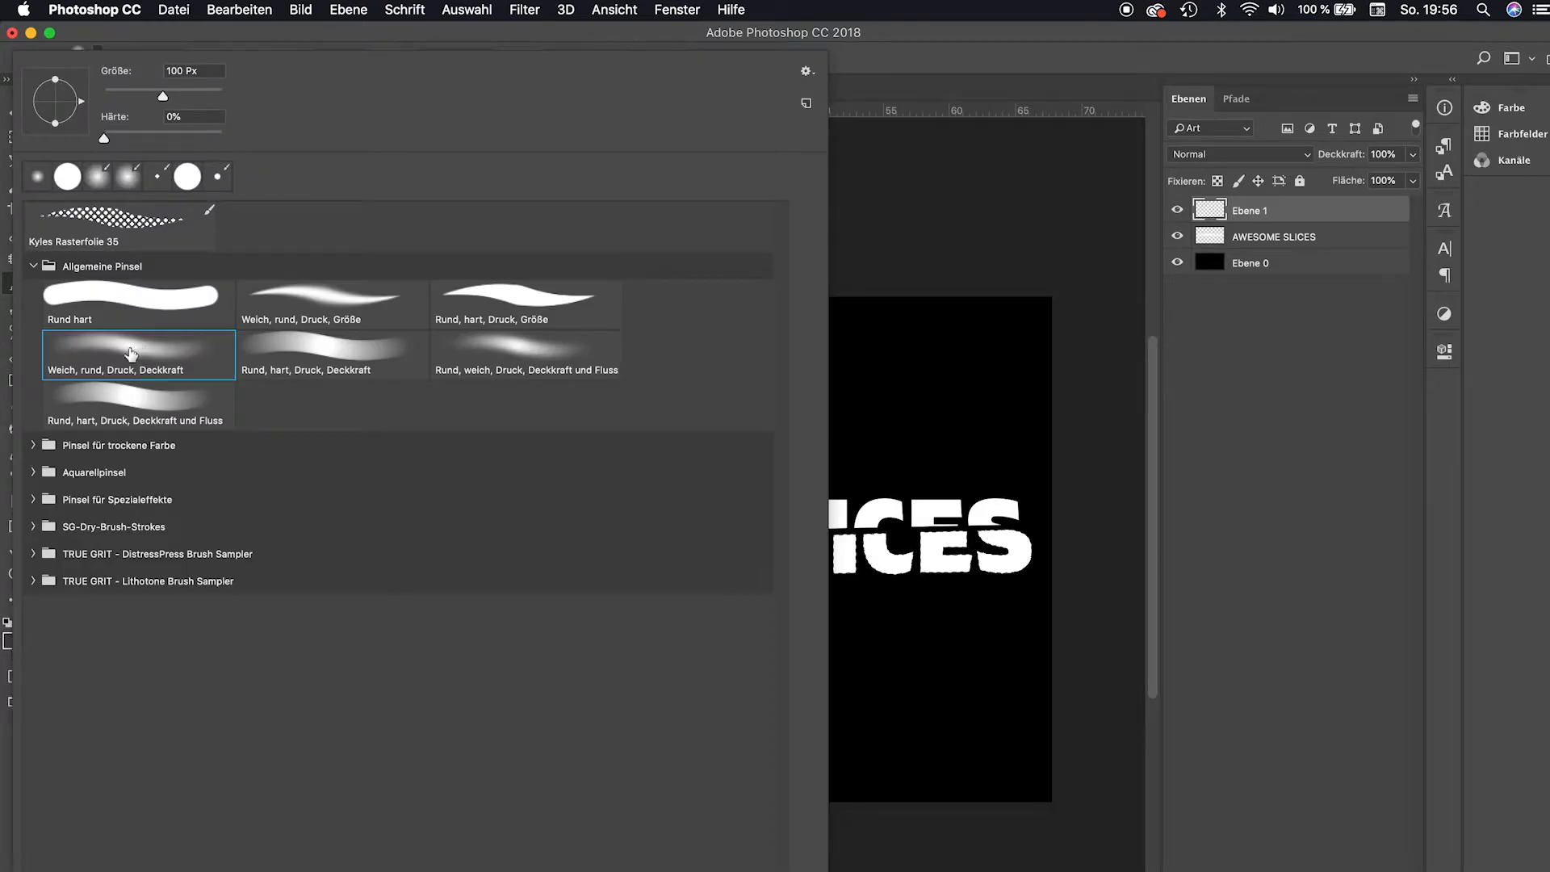
{"action": "left_click", "coordinate": [102, 355]}
{"action": "left_click", "coordinate": [670, 41]}
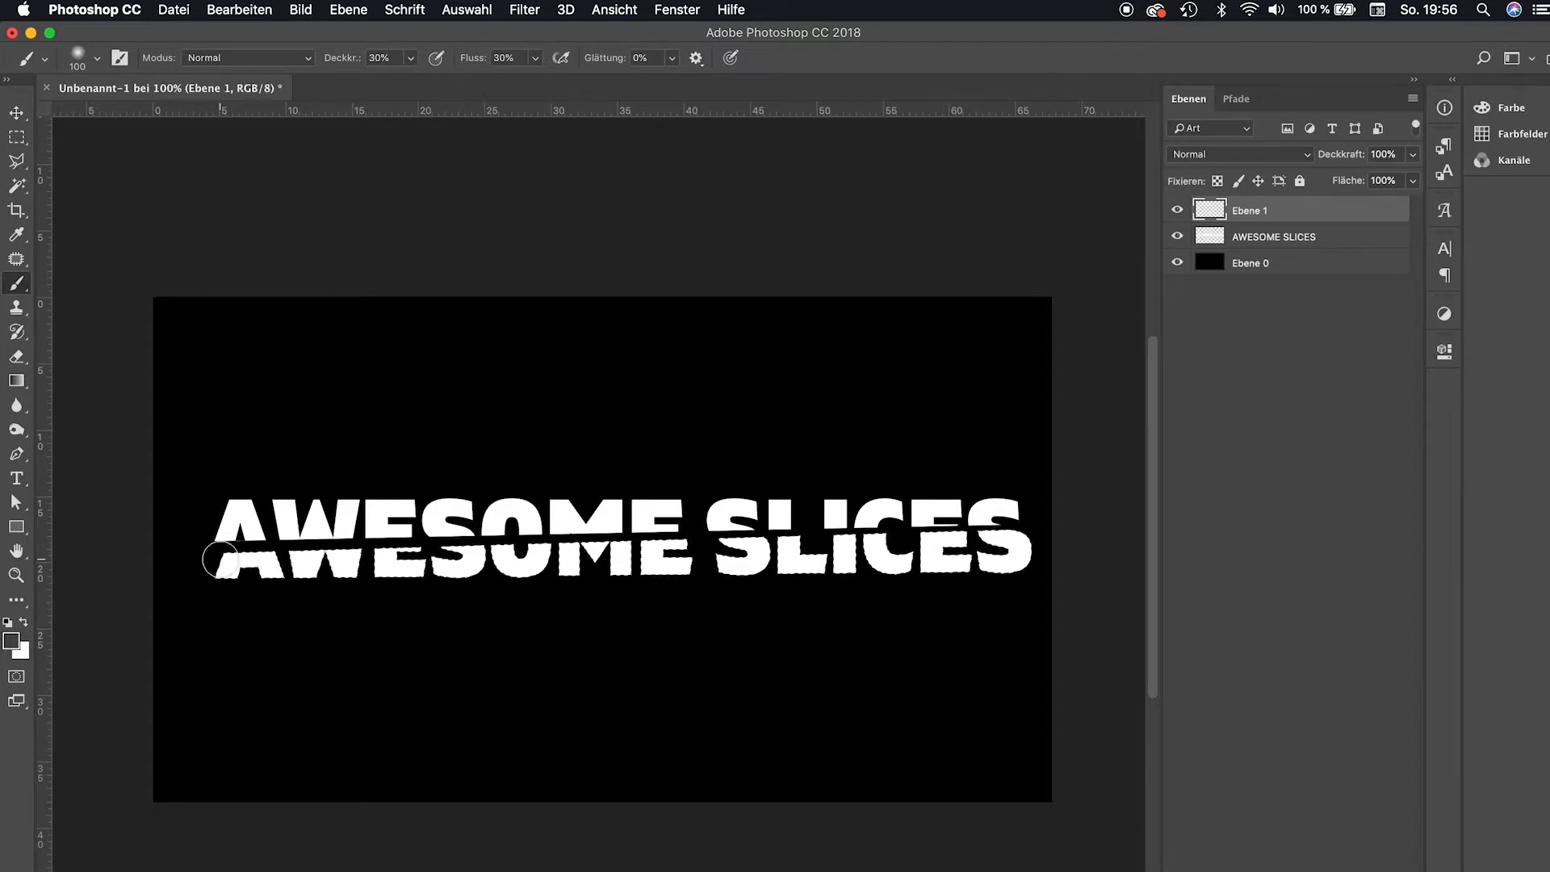
Paint a soft shade along the lower text slice with a 60 px brush, then deselect.
{"action": "right_click", "coordinate": [374, 454]}
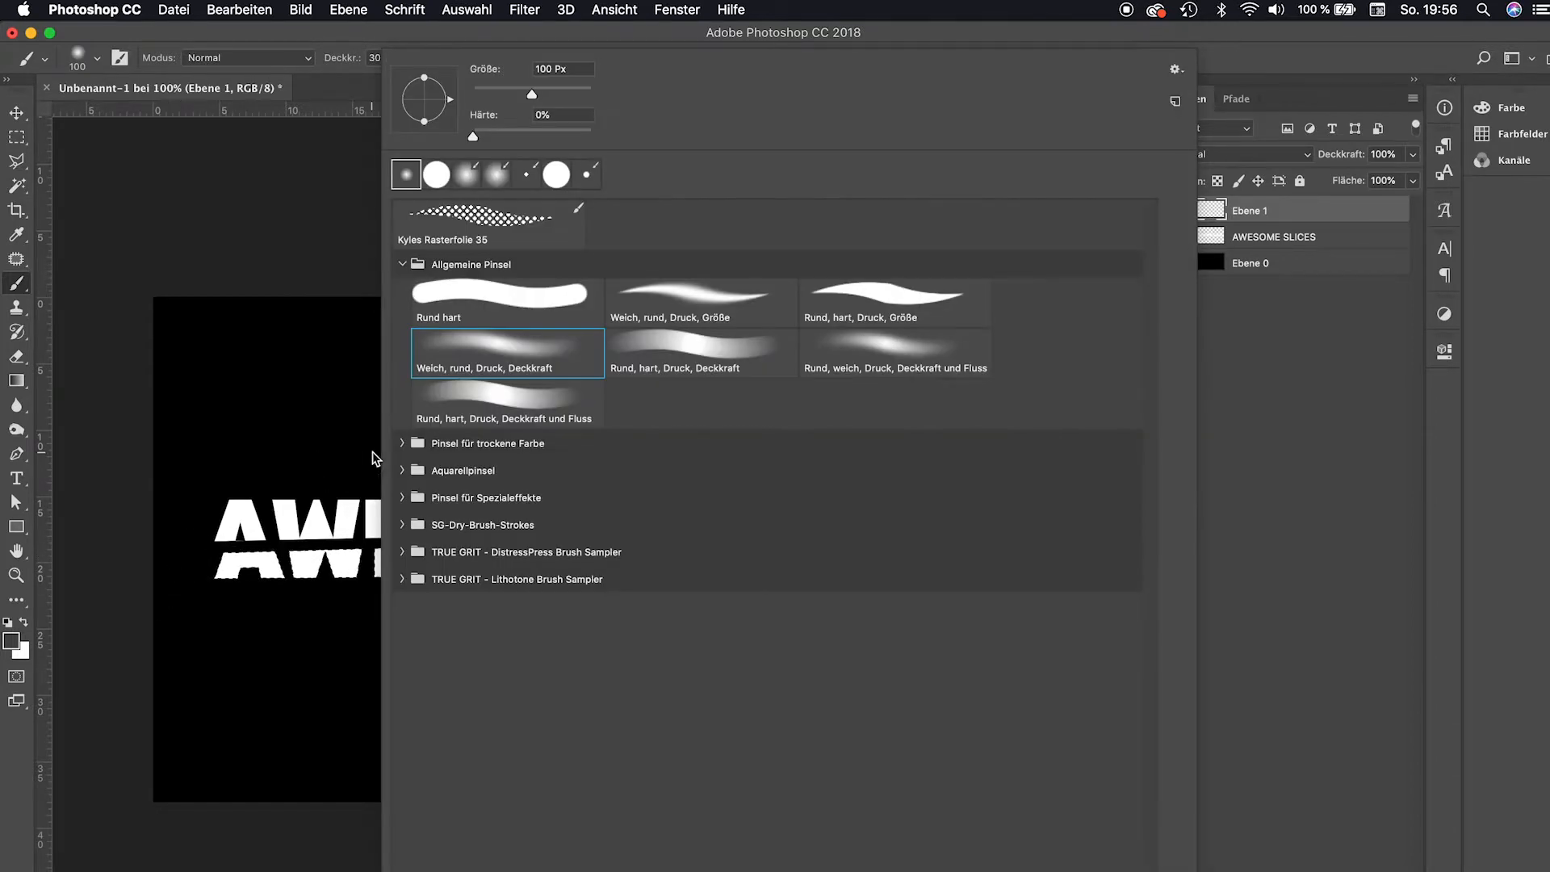
{"action": "left_click", "coordinate": [570, 69]}
{"action": "type", "text": "60"}
{"action": "key", "text": "Return"}
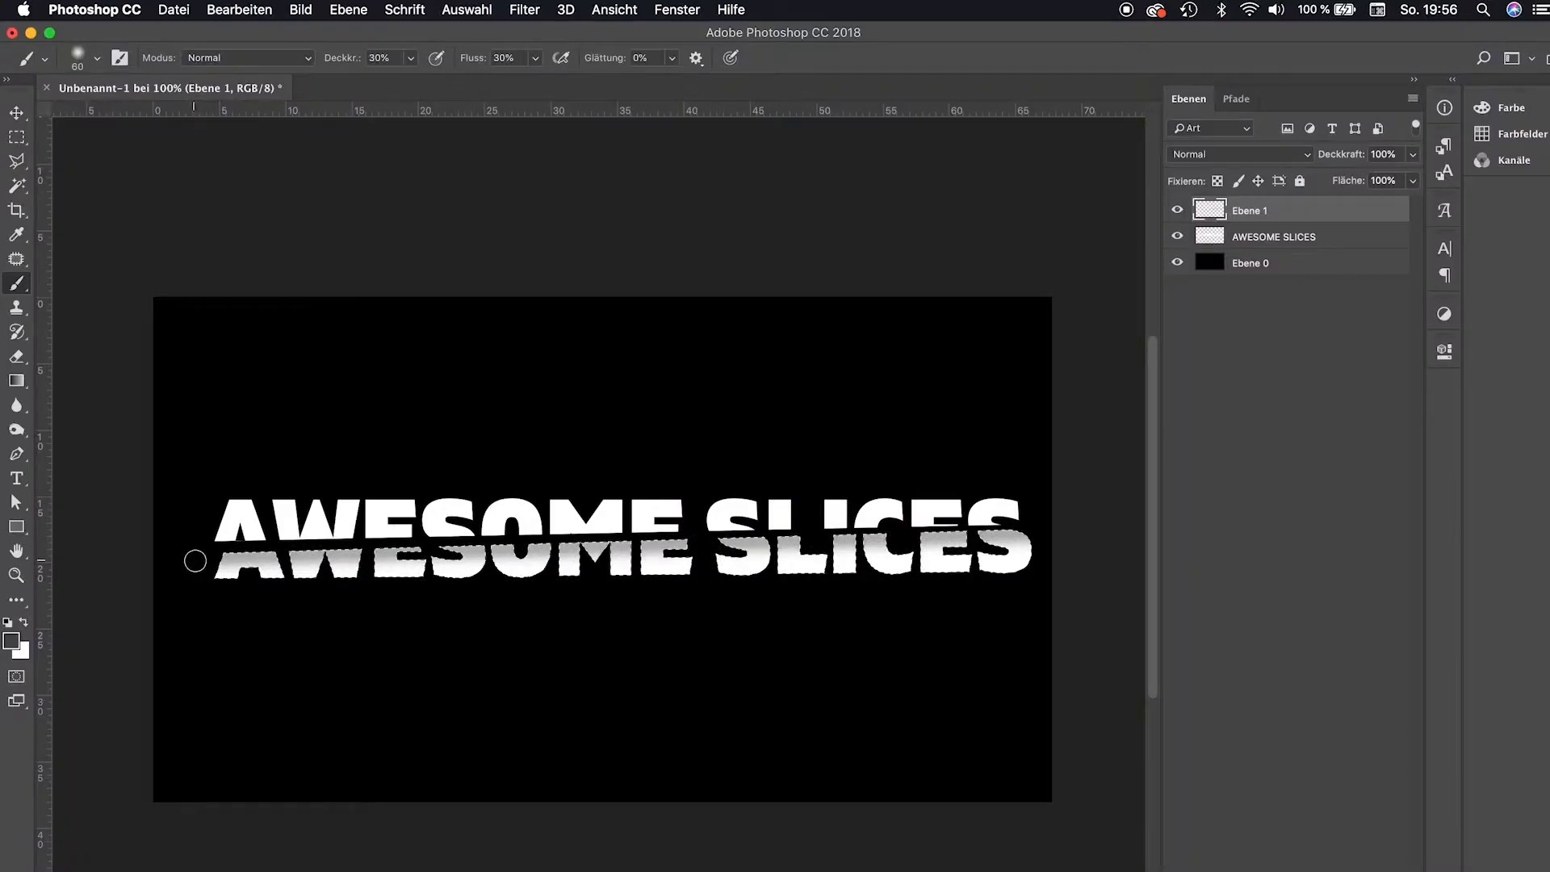
{"action": "left_click_drag", "start_coordinate": [194, 554], "coordinate": [256, 551]}
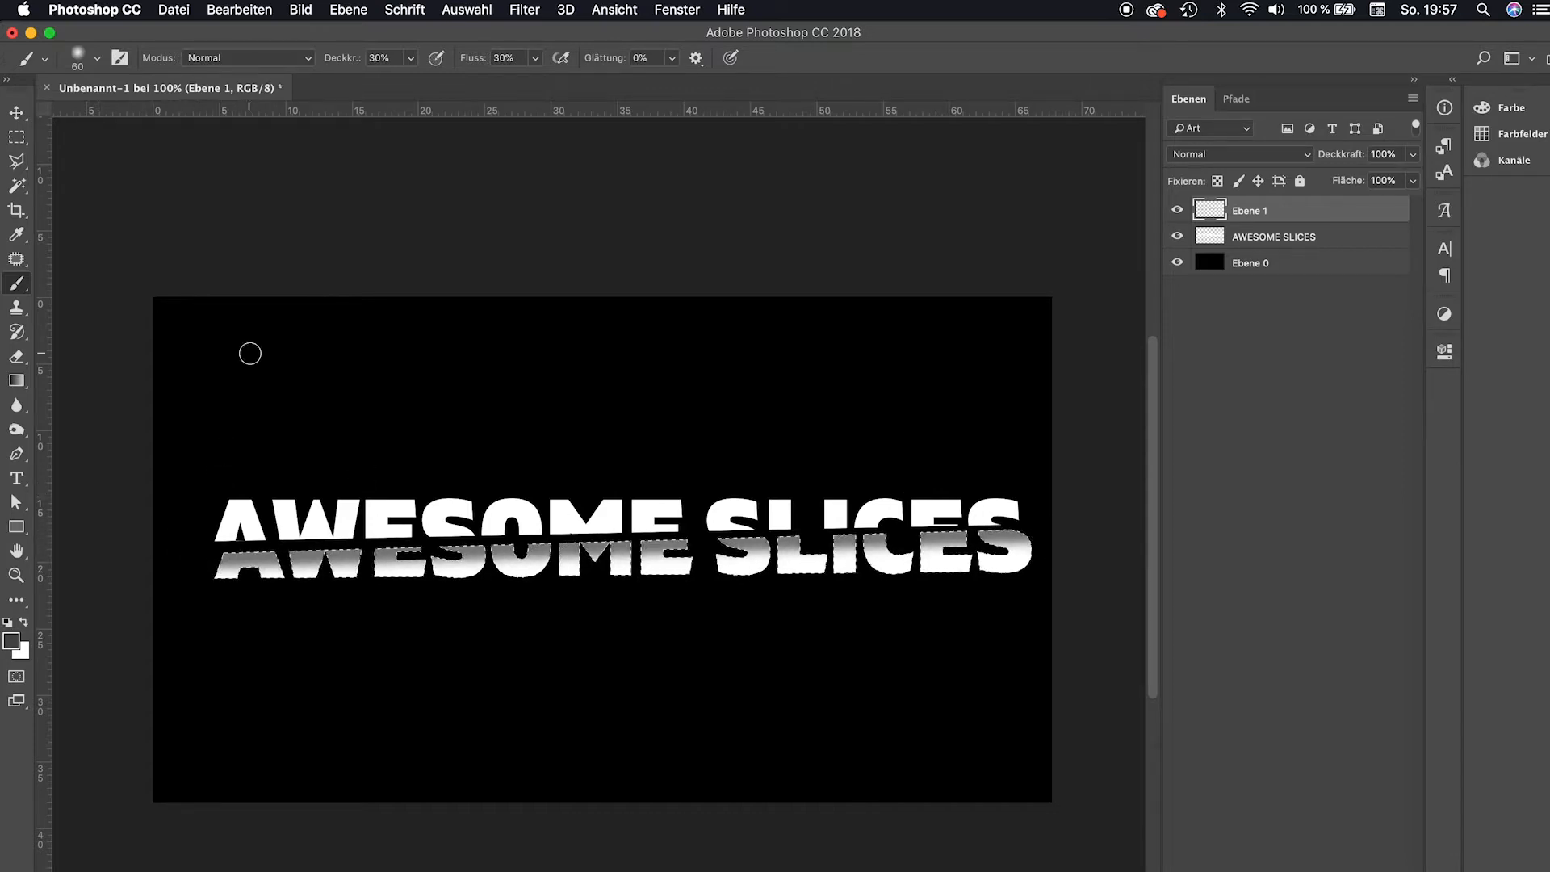
{"action": "key", "text": "super+d"}
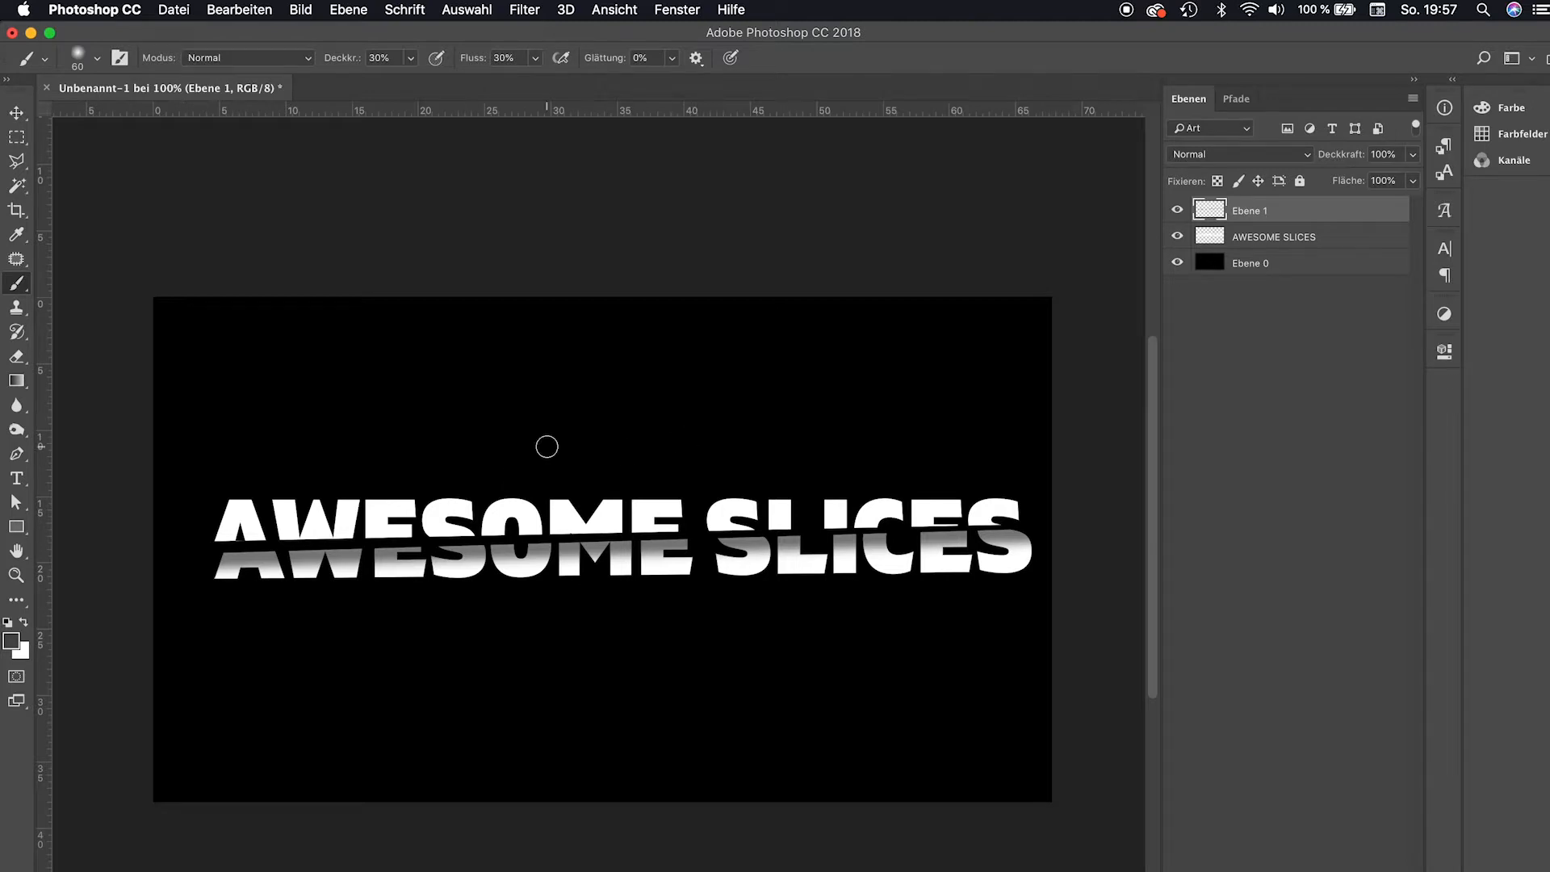
Add a new layer above the background and draw a radial gradient glow behind the text.
{"action": "key", "text": "g"}
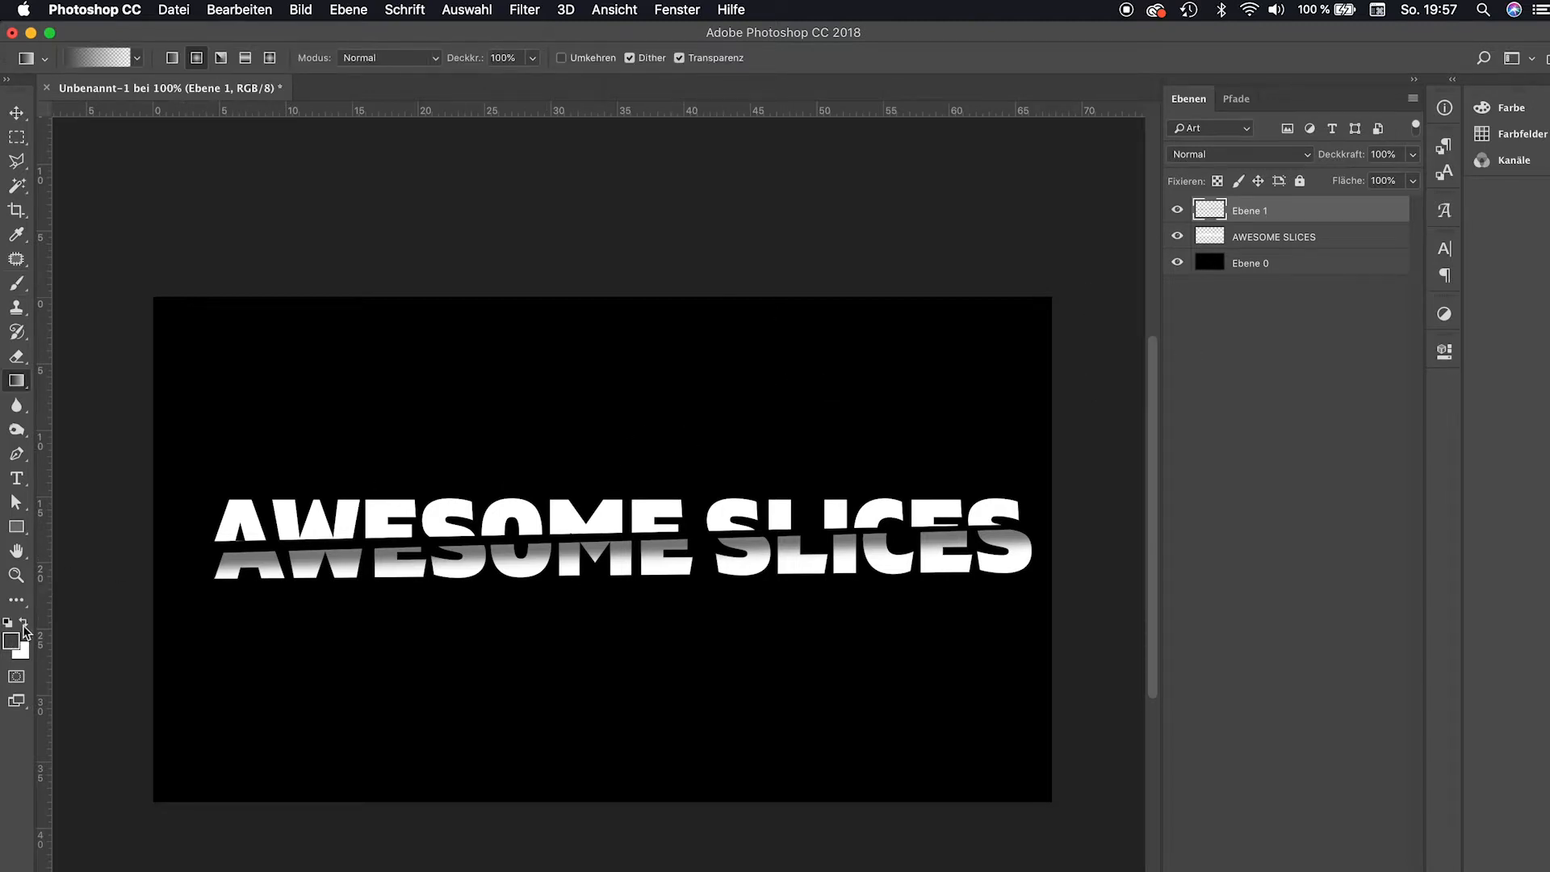
{"action": "left_click", "coordinate": [1286, 265]}
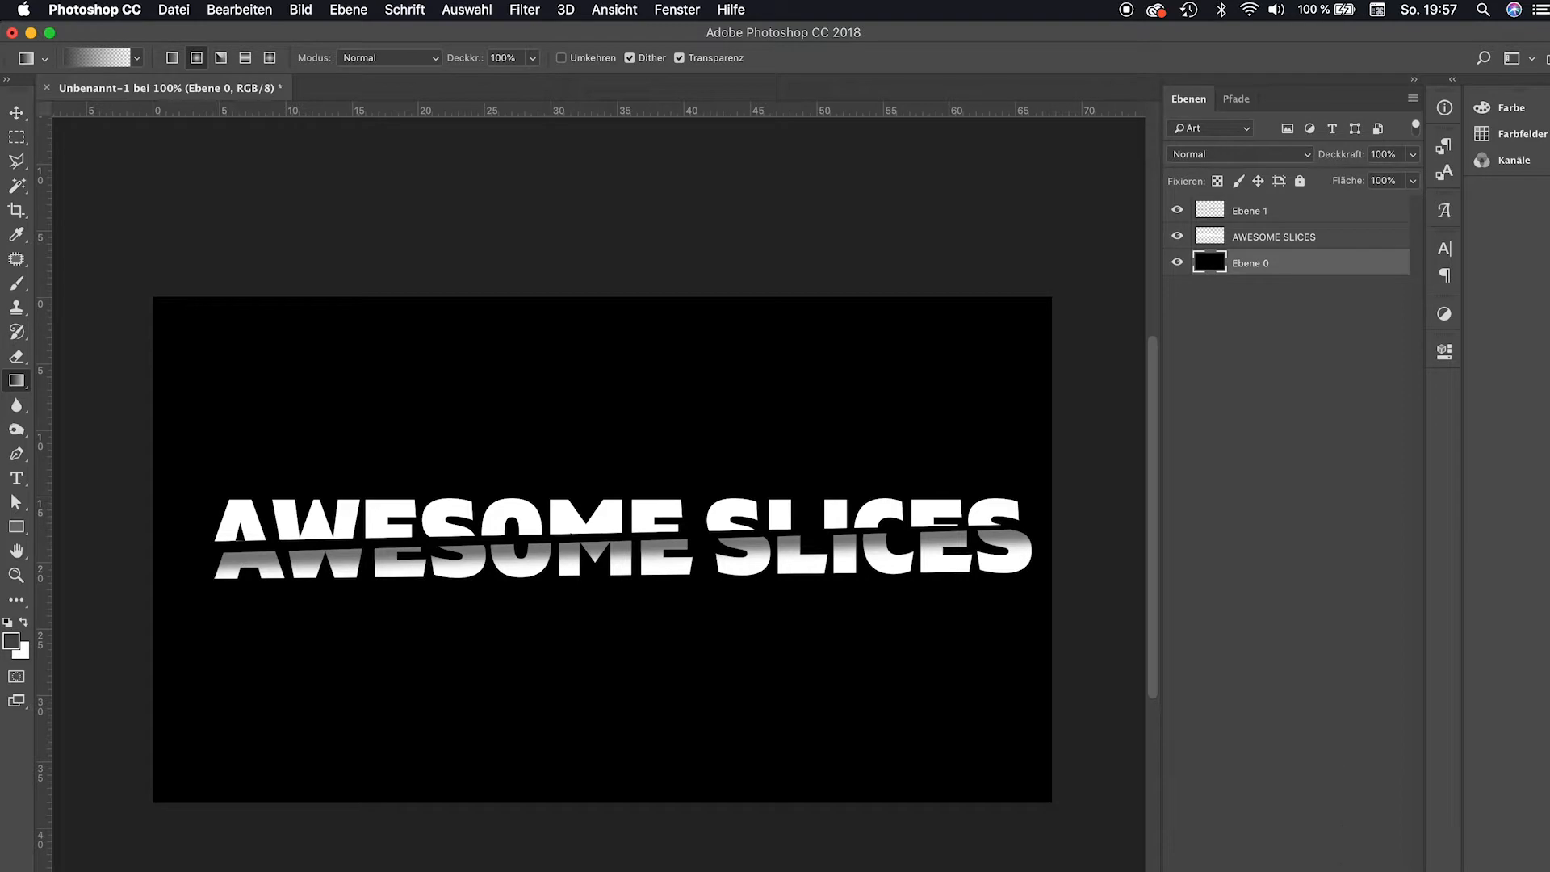
{"action": "key", "text": "alt+shift+super+n"}
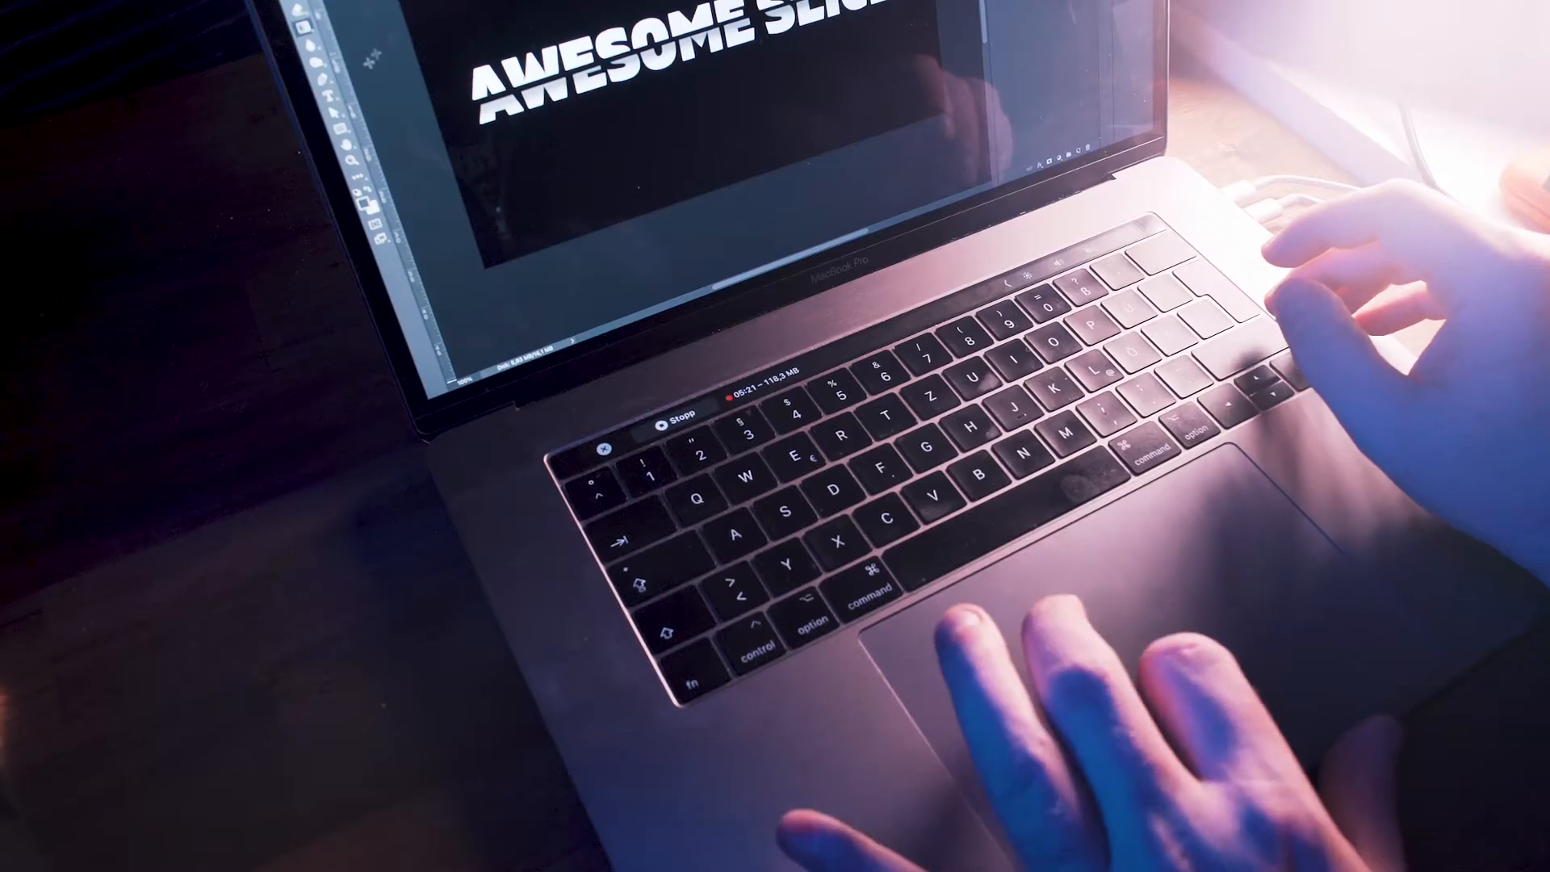
{"action": "mouse_move", "coordinate": [641, 525]}
{"action": "left_mouse_down"}
{"action": "mouse_move", "coordinate": [644, 381]}
{"action": "mouse_move", "coordinate": [652, 394]}
{"action": "left_mouse_up"}
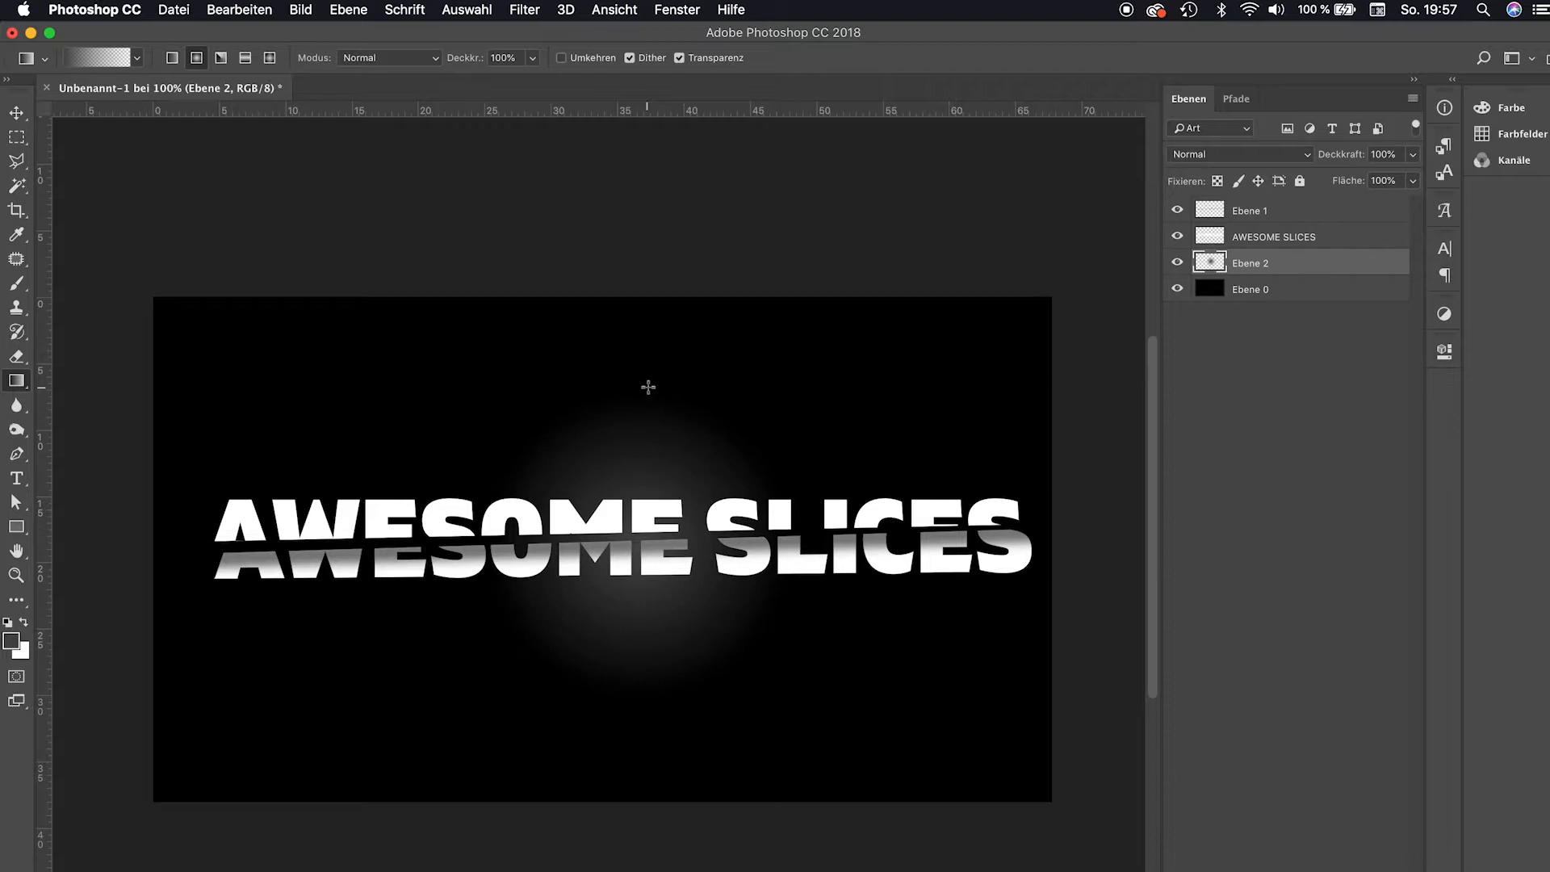
Stretch the glow layer to about 338% width and a bit taller with Free Transform, then apply.
{"action": "key", "text": "super+t"}
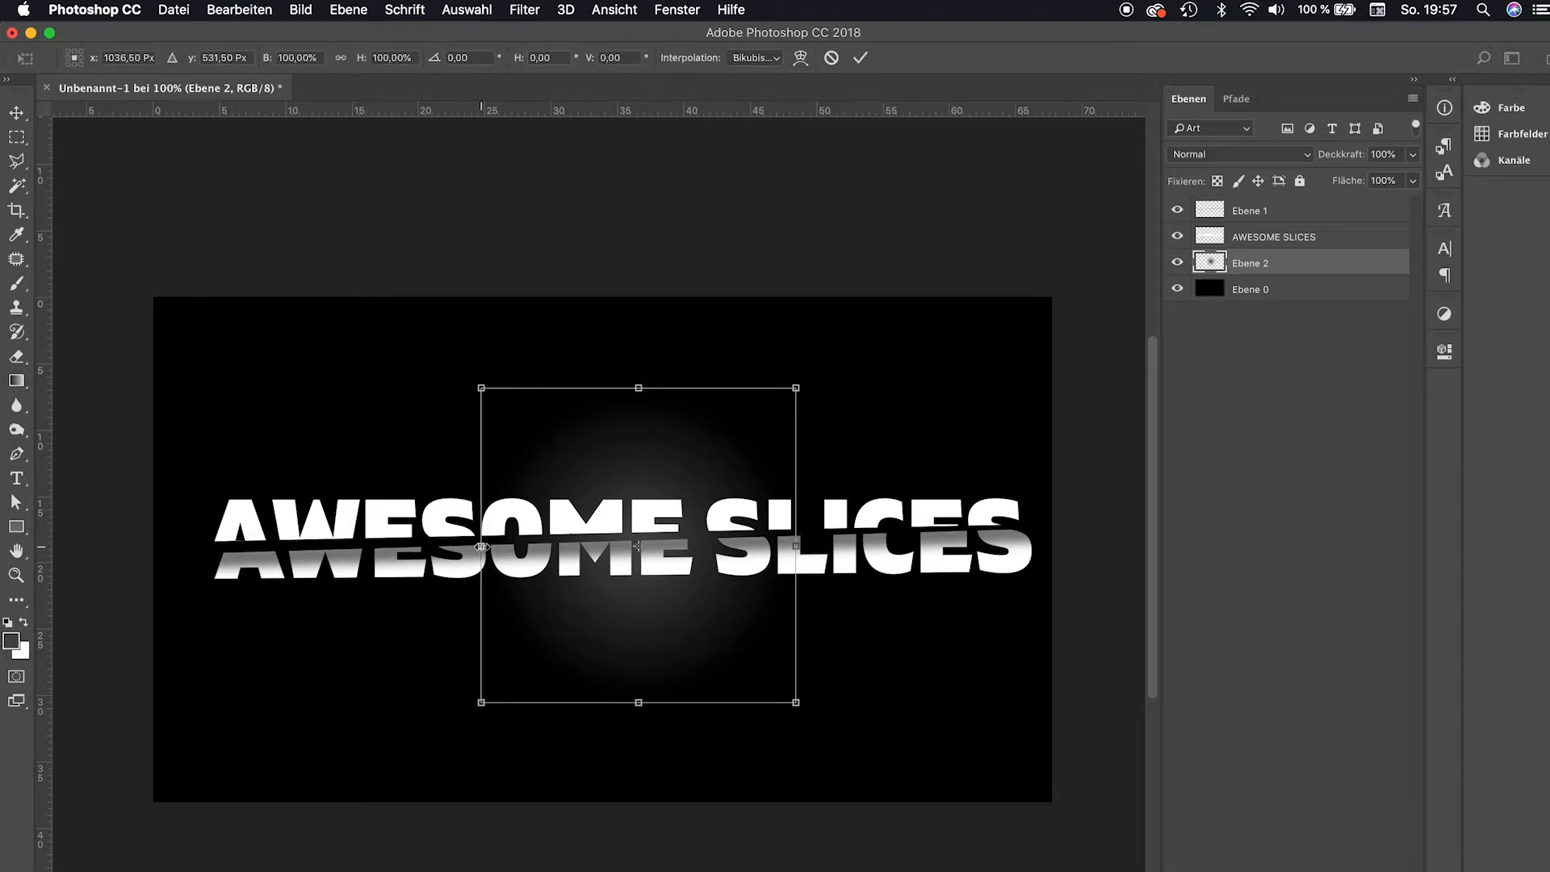
{"action": "left_click_drag", "start_coordinate": [481, 547], "coordinate": [105, 546]}
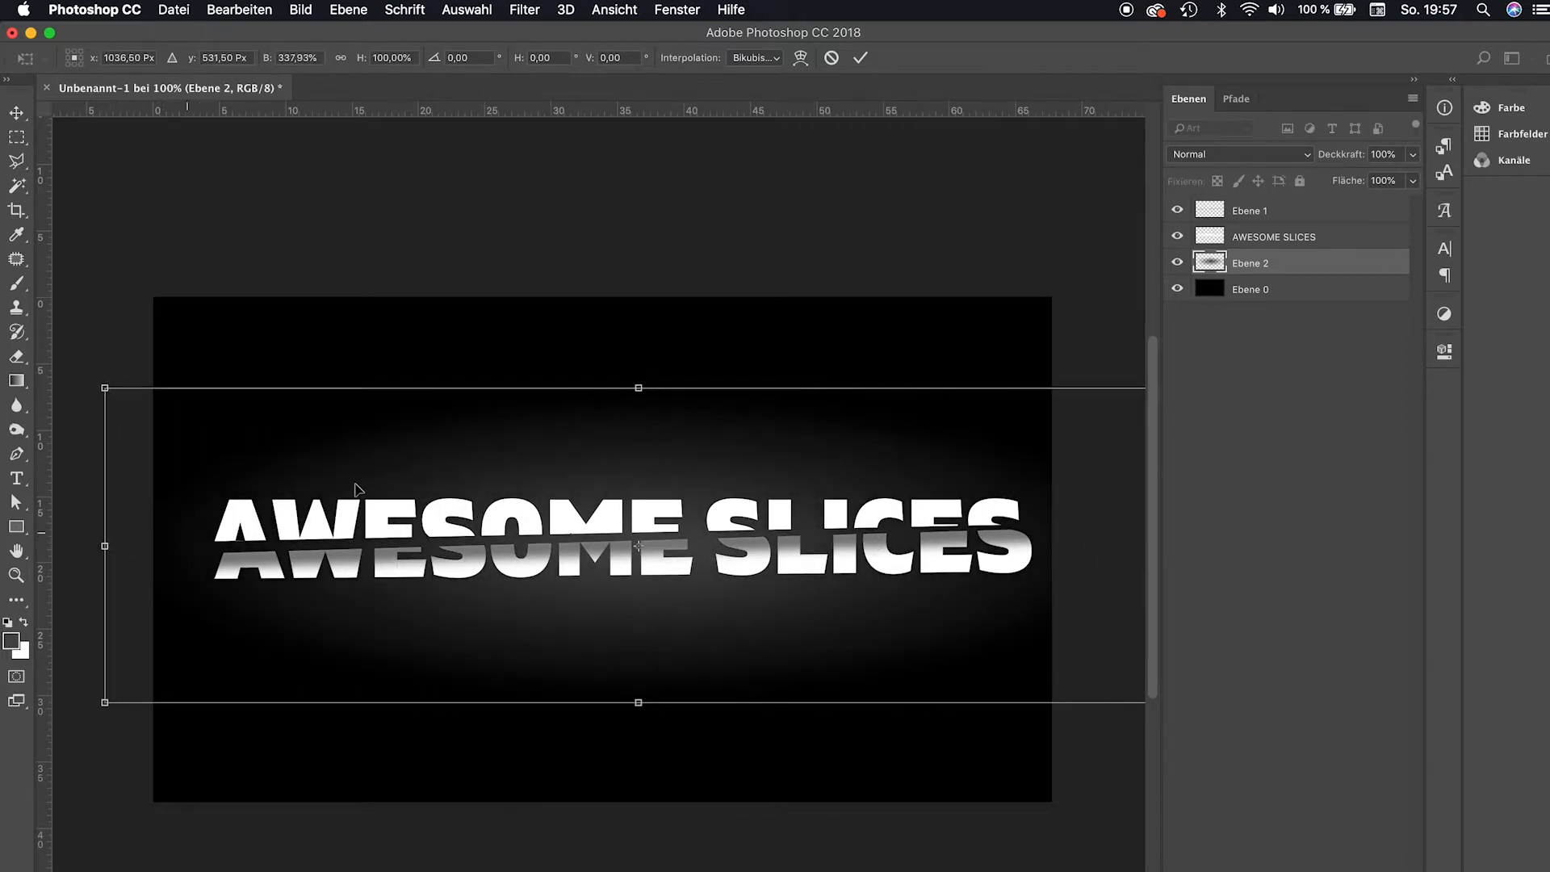
{"action": "left_click_drag", "start_coordinate": [639, 391], "coordinate": [640, 336]}
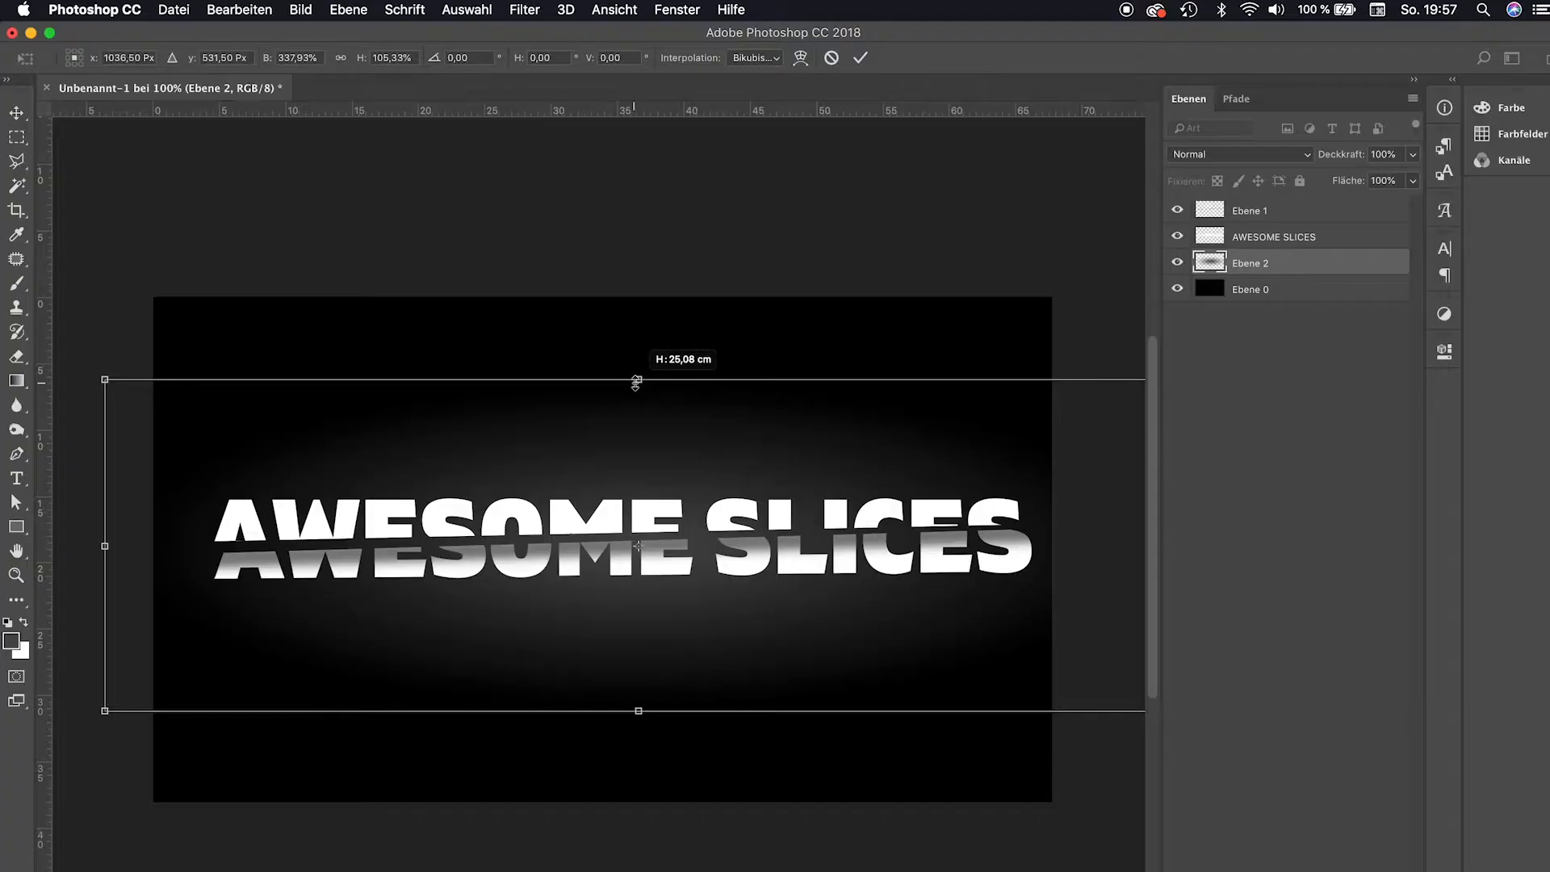
{"action": "left_click_drag", "start_coordinate": [631, 402], "coordinate": [640, 311]}
{"action": "key", "text": "Return"}
Add 8% uniform monochromatic noise to the glow layer.
{"action": "key", "text": "g"}
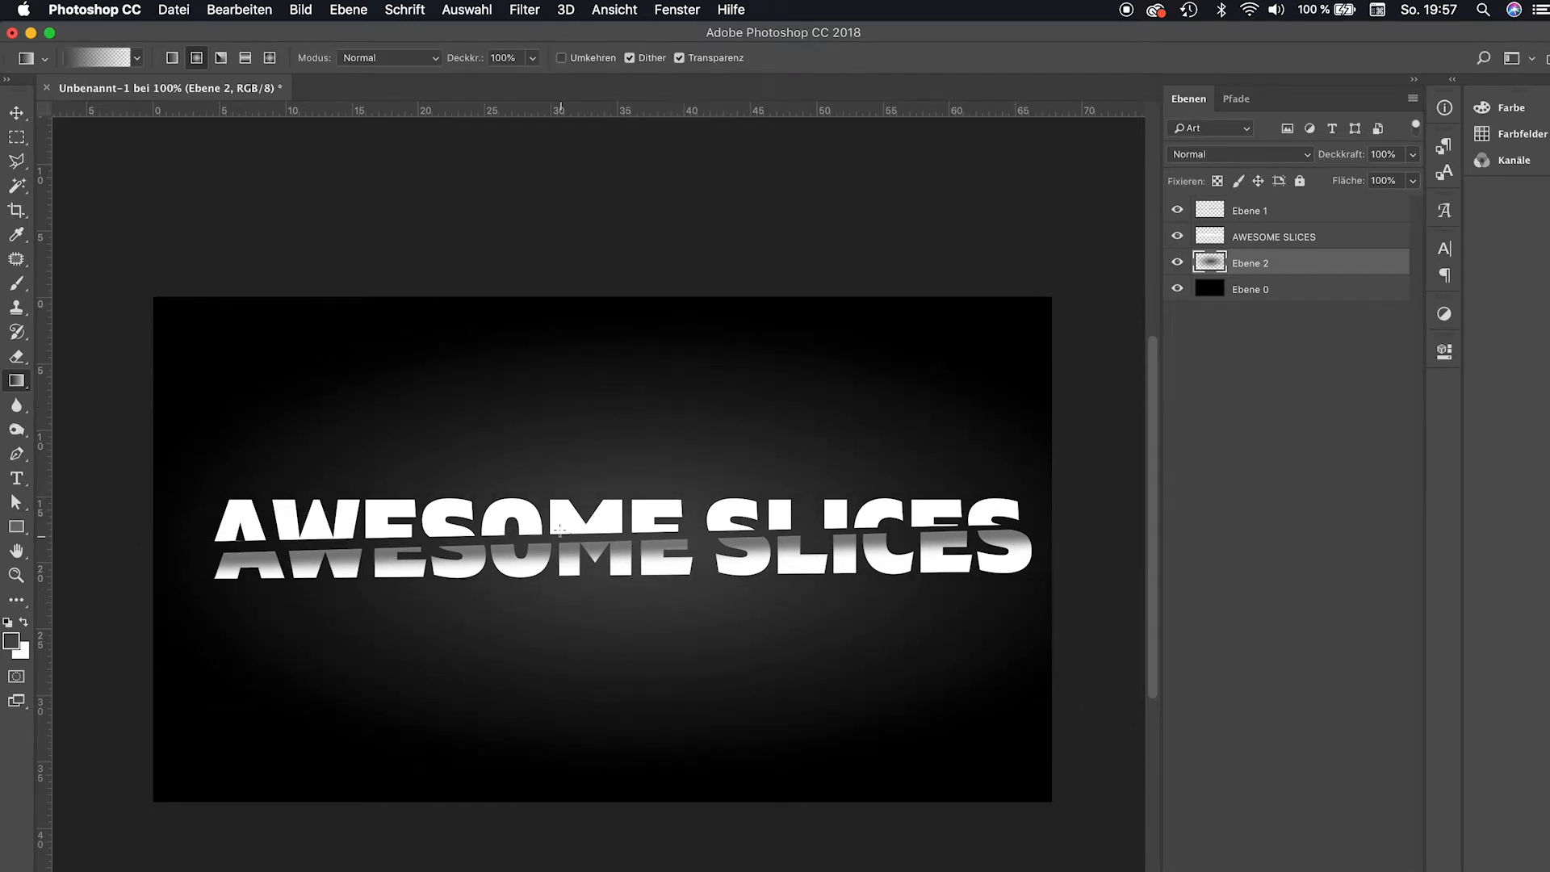
{"action": "left_click", "coordinate": [525, 10]}
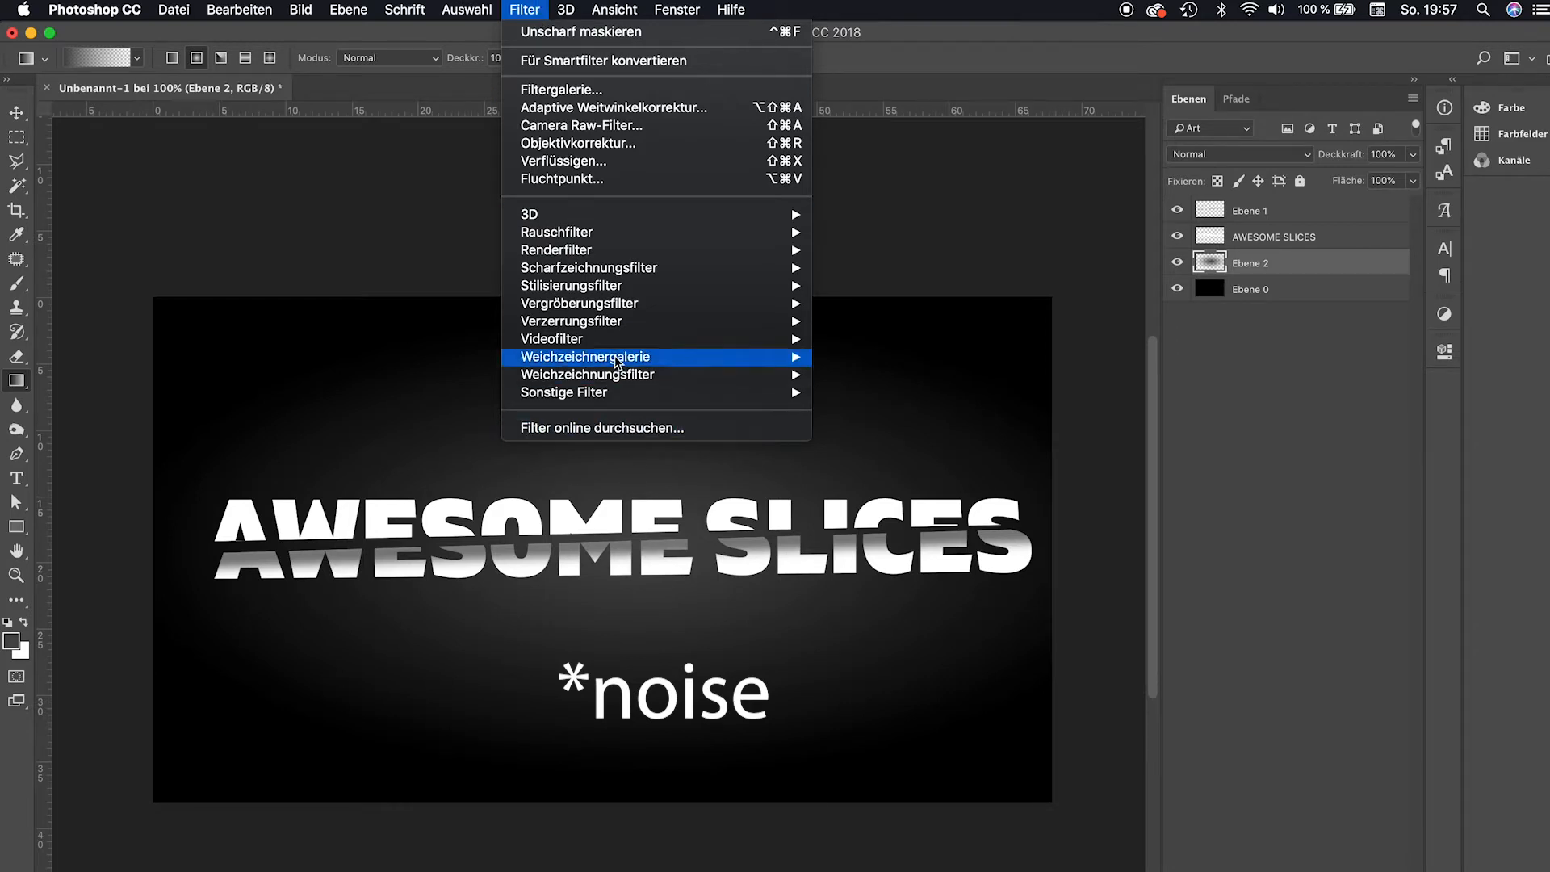
{"action": "mouse_move", "coordinate": [612, 231]}
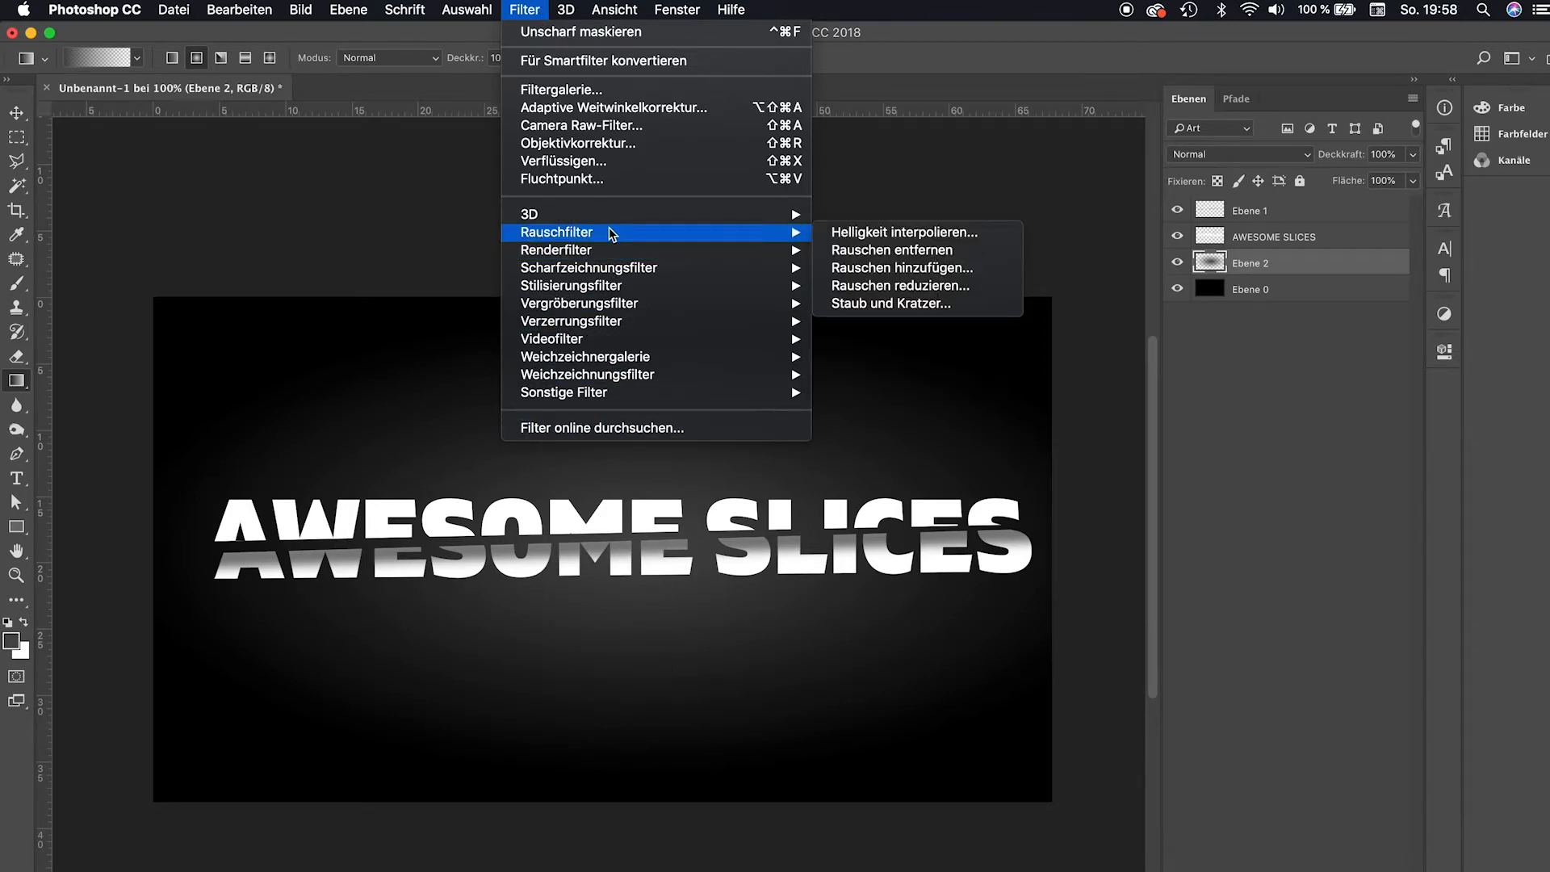
{"action": "left_click", "coordinate": [902, 267]}
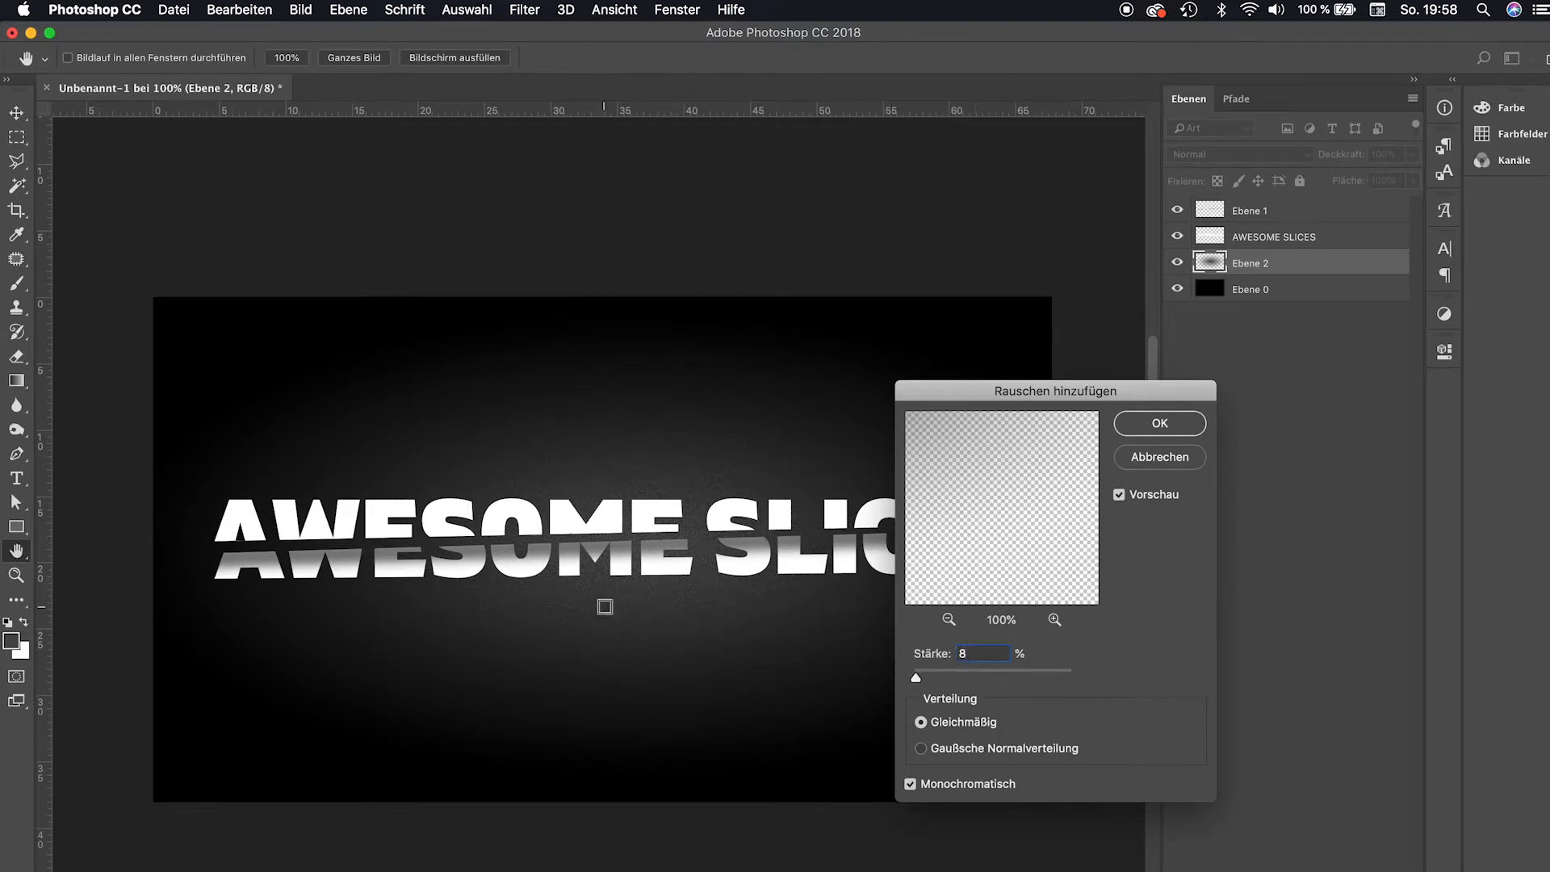
{"action": "key", "text": "Return"}
Sharpen the glow layer with Unsharp Mask at 150%, radius 1.0 px, threshold 0.
{"action": "key", "text": "g"}
{"action": "left_click", "coordinate": [514, 8]}
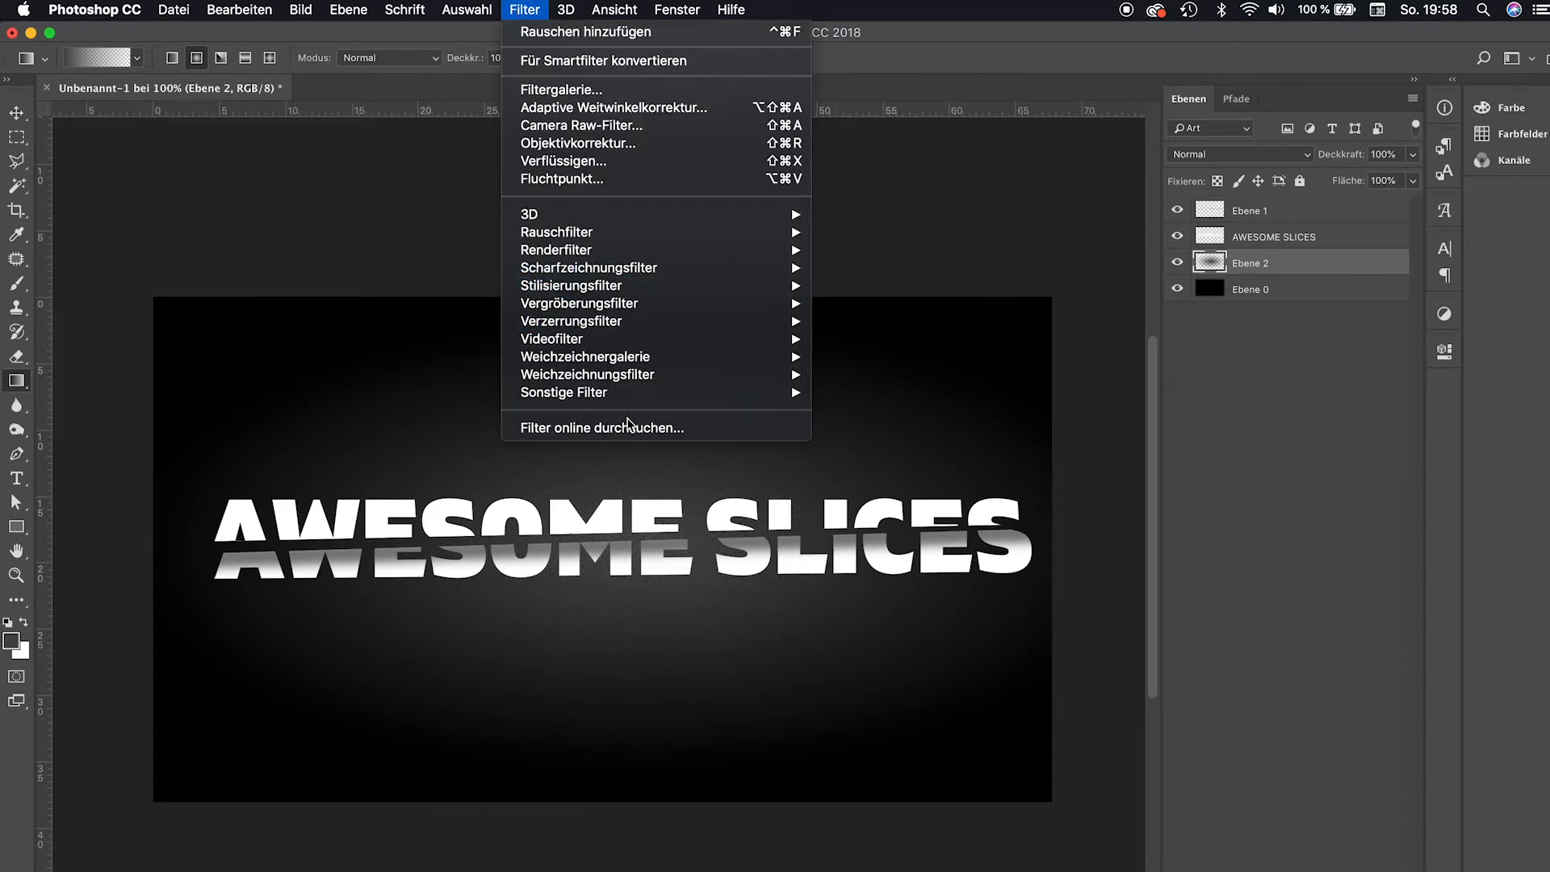
{"action": "mouse_move", "coordinate": [627, 270]}
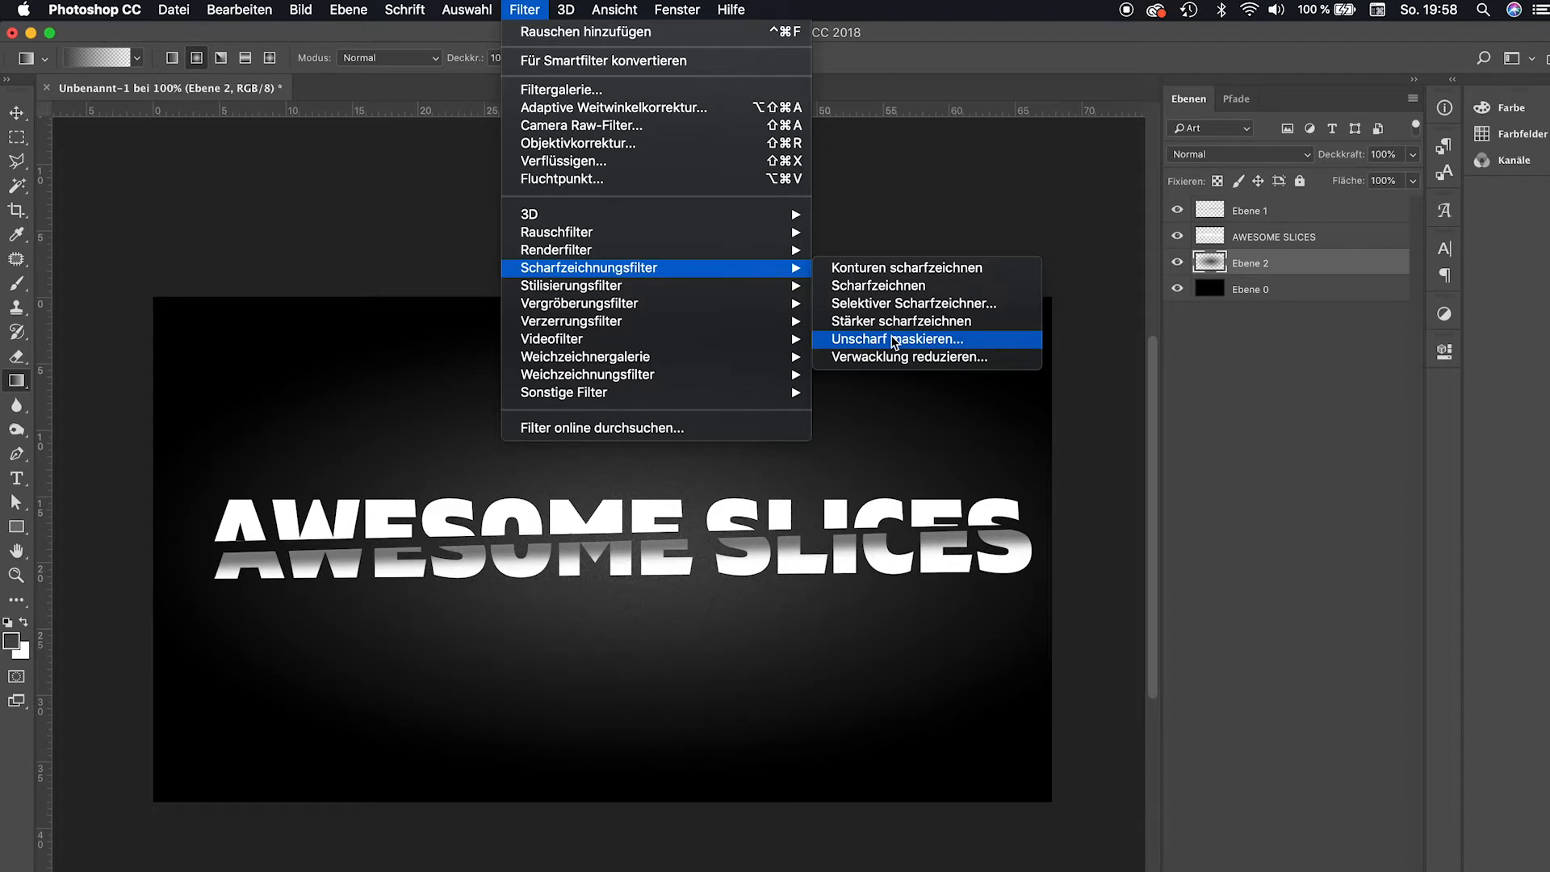
{"action": "left_click", "coordinate": [894, 339]}
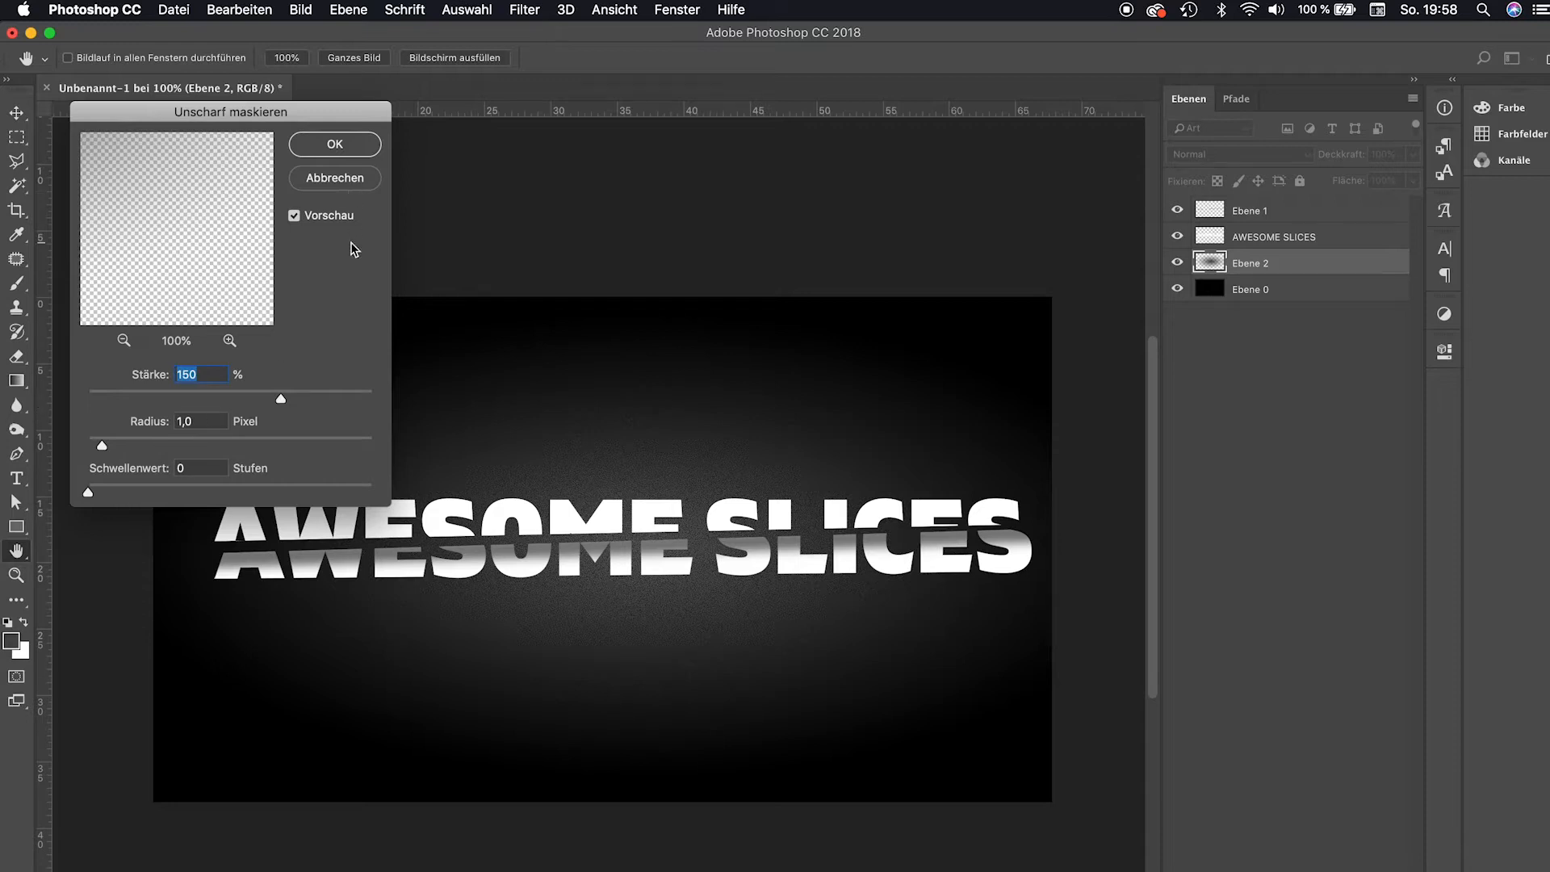
{"action": "key", "text": "Return"}
Zoom in to inspect the noise texture of the glow, then zoom back out.
{"action": "key", "text": "z"}
{"action": "left_click", "coordinate": [637, 534]}
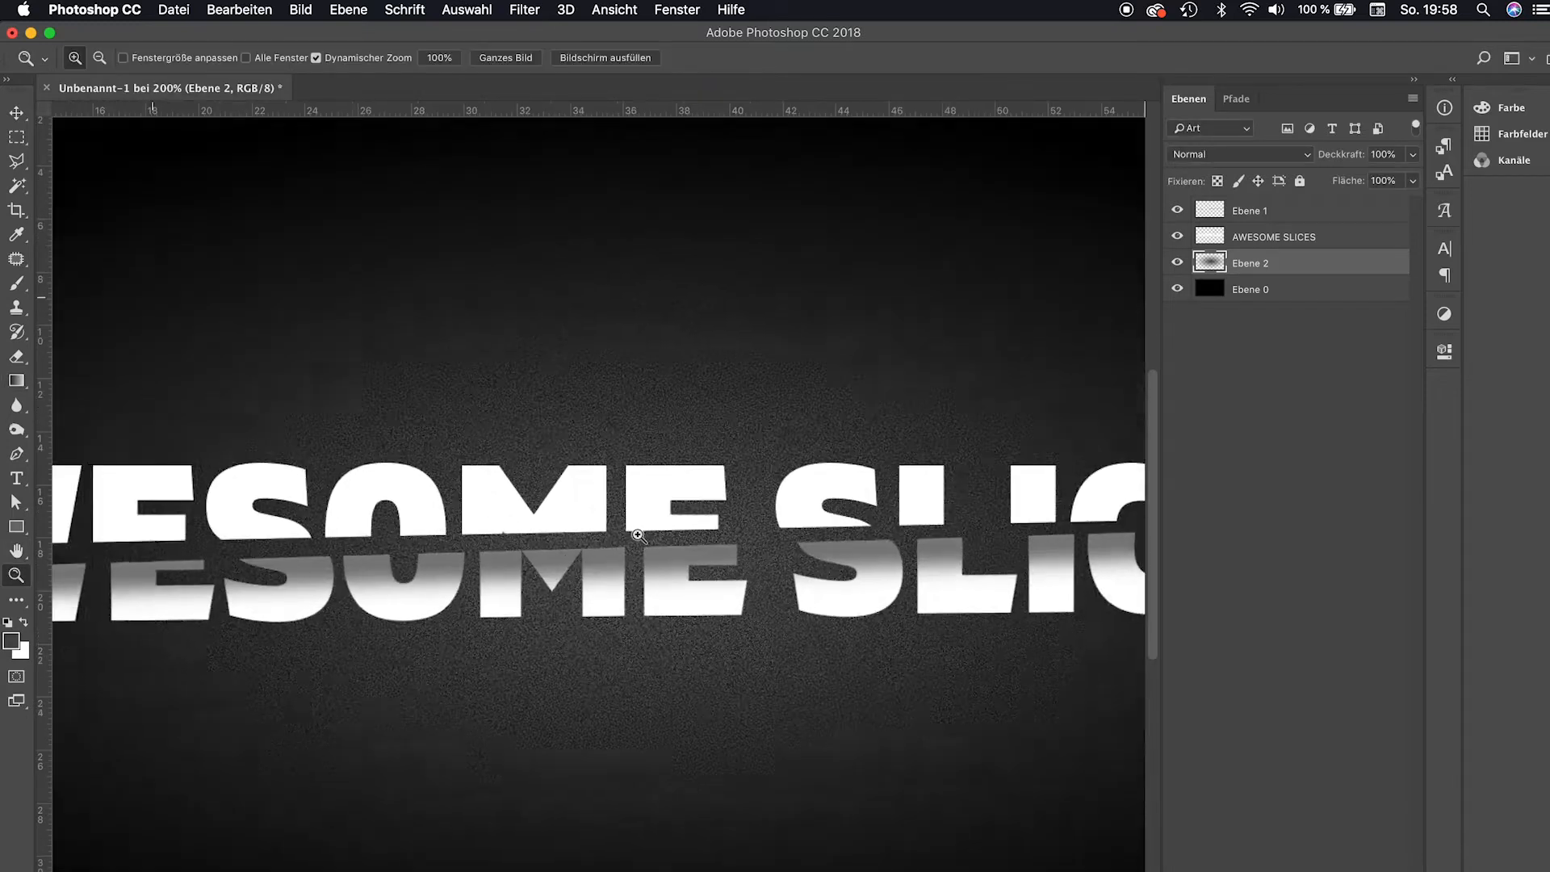
{"action": "left_click", "coordinate": [638, 535]}
{"action": "left_click", "coordinate": [638, 534], "text": "alt"}
{"action": "left_click", "coordinate": [634, 526], "text": "alt"}
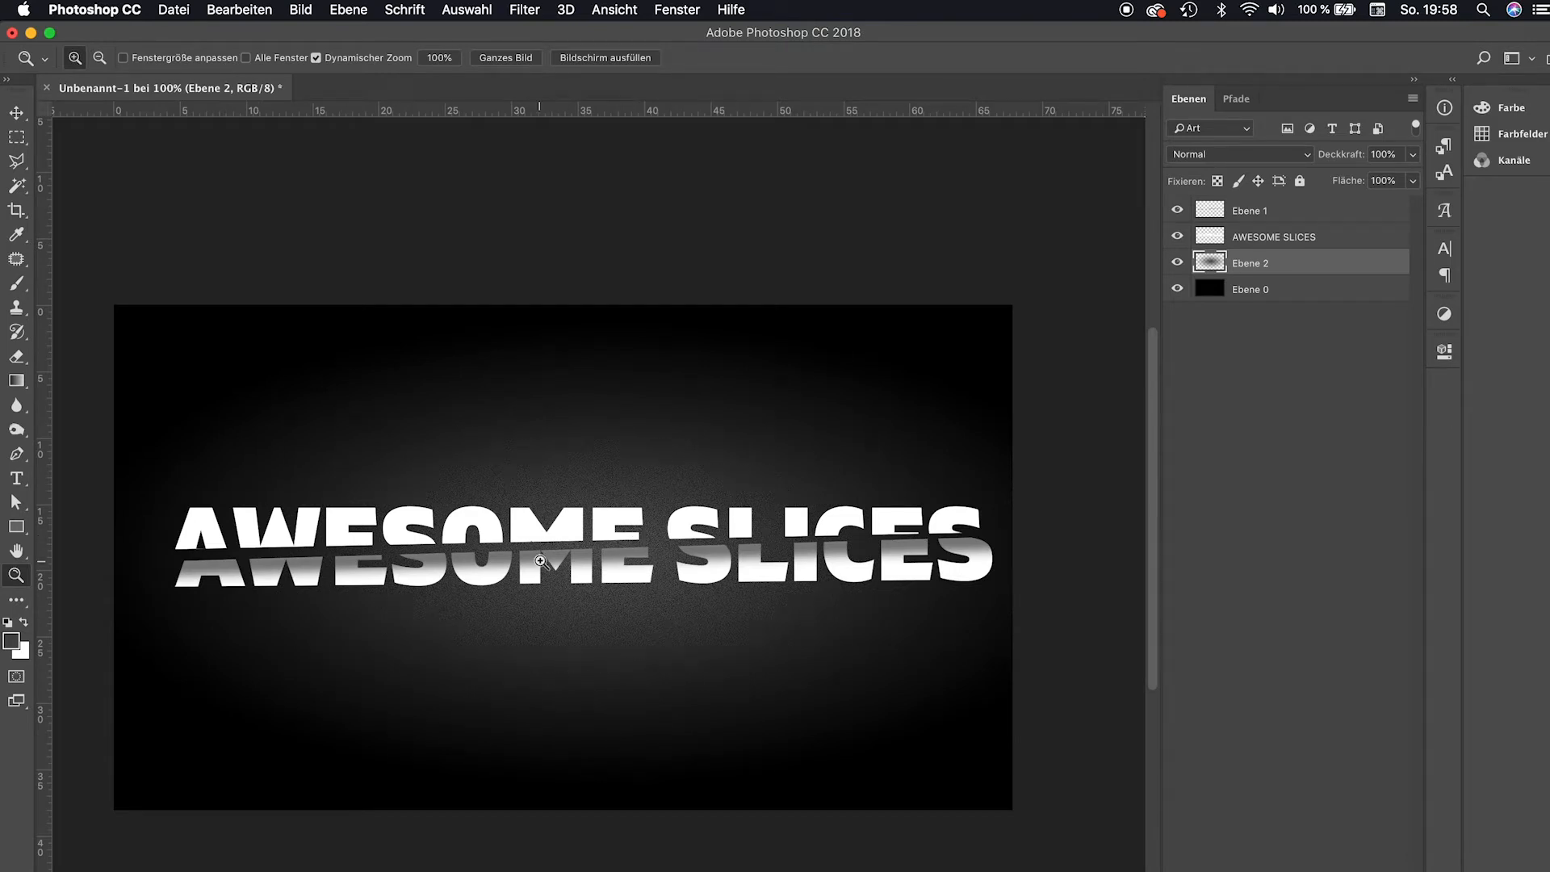
Add a drop shadow to the text layer with 21 px size, then delete the effect again.
{"action": "double_click", "coordinate": [1319, 235]}
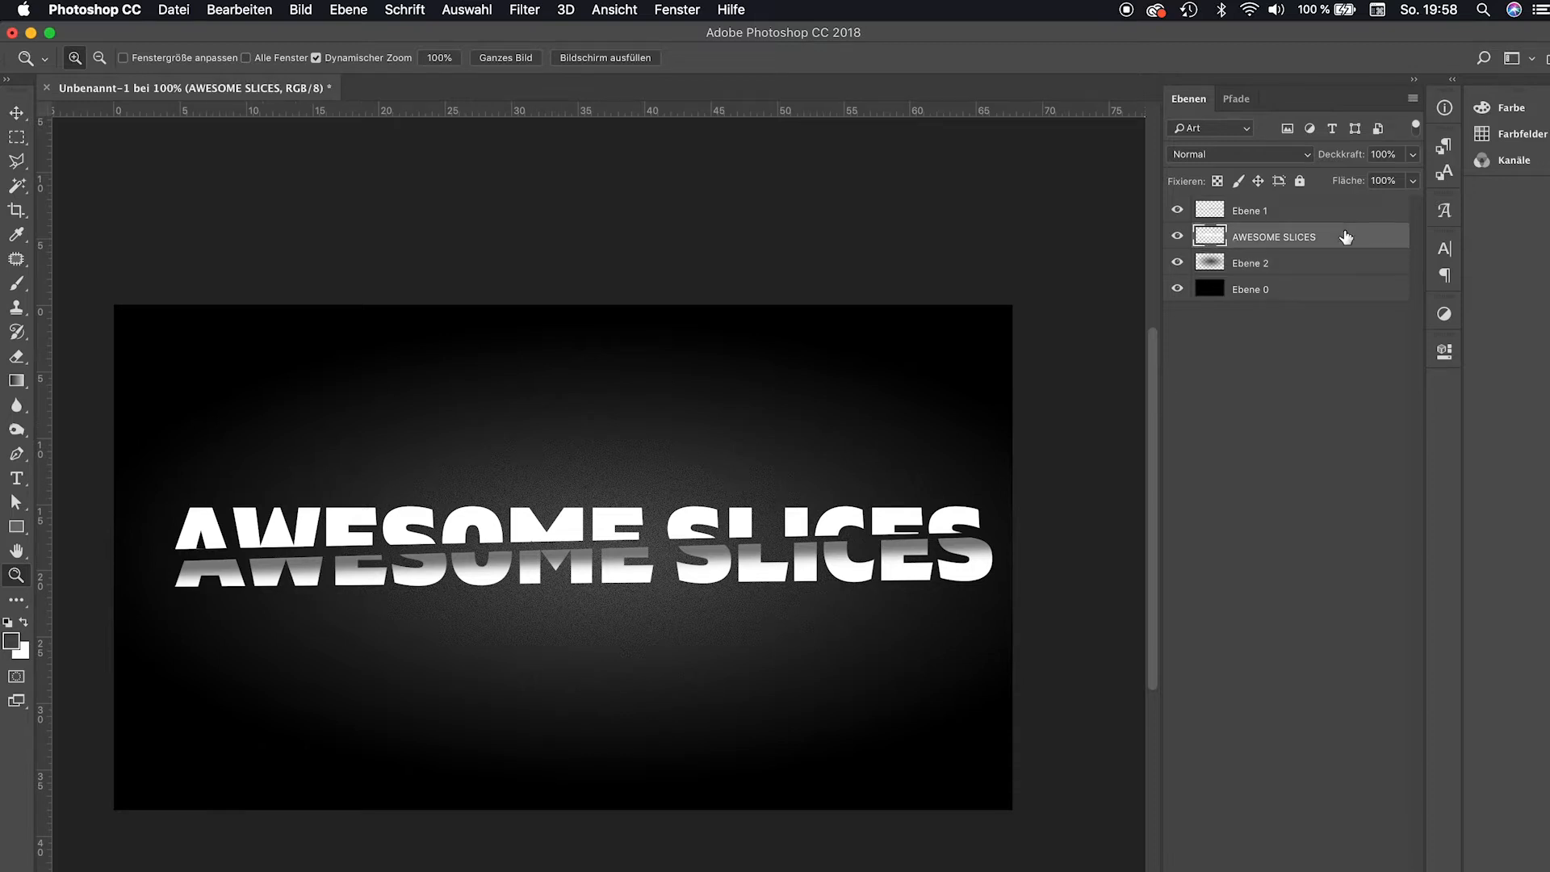
{"action": "left_click", "coordinate": [855, 733]}
{"action": "left_click_drag", "start_coordinate": [1153, 526], "coordinate": [1179, 529]}
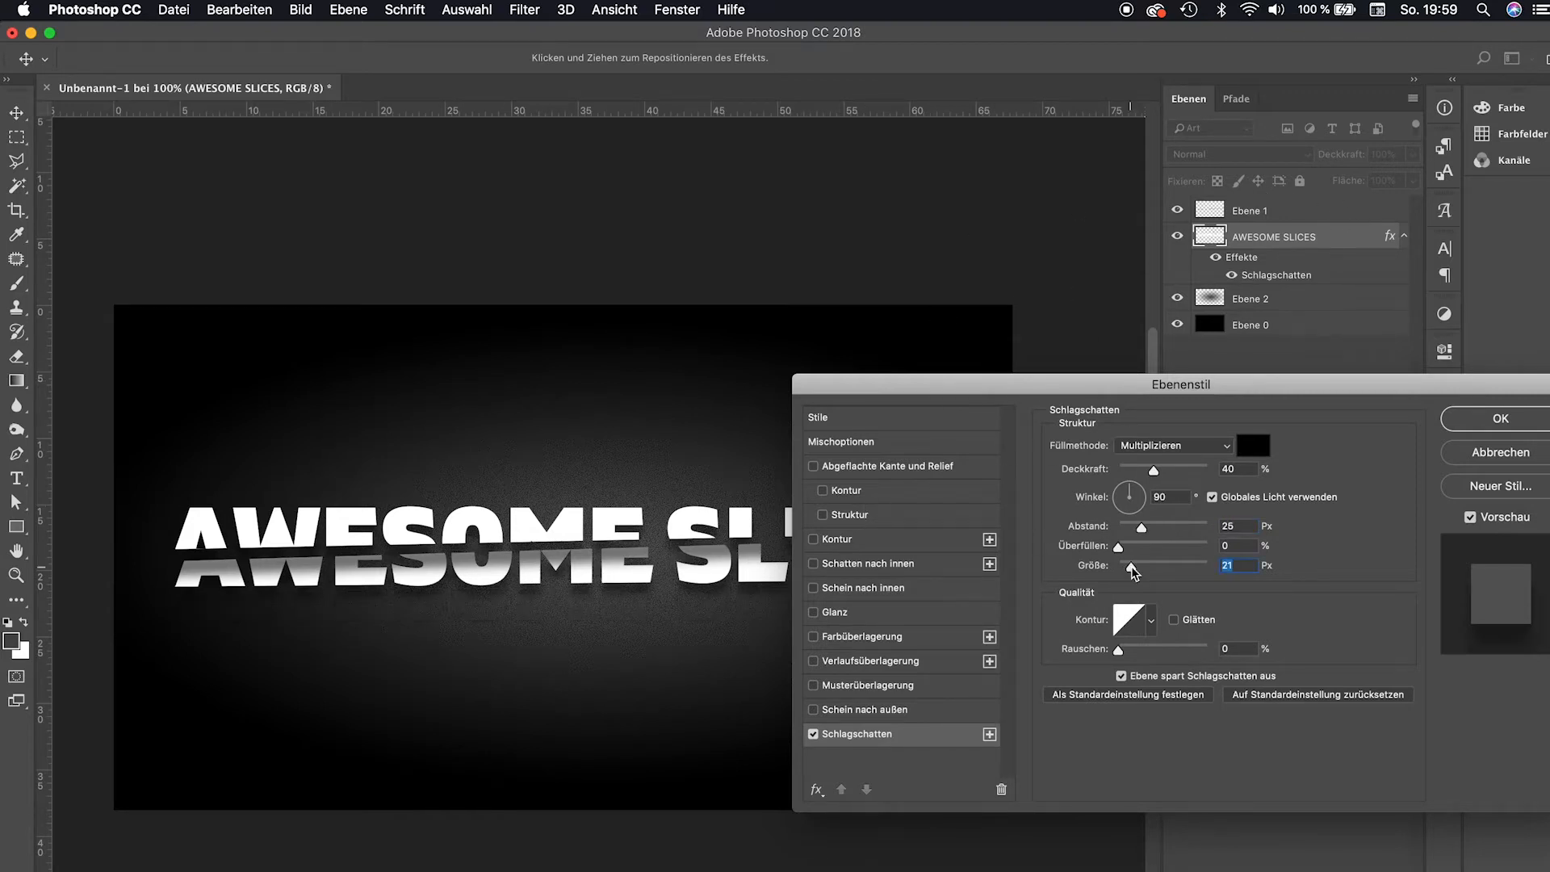
{"action": "left_click", "coordinate": [1500, 418]}
{"action": "left_click_drag", "start_coordinate": [1273, 235], "coordinate": [1324, 767]}
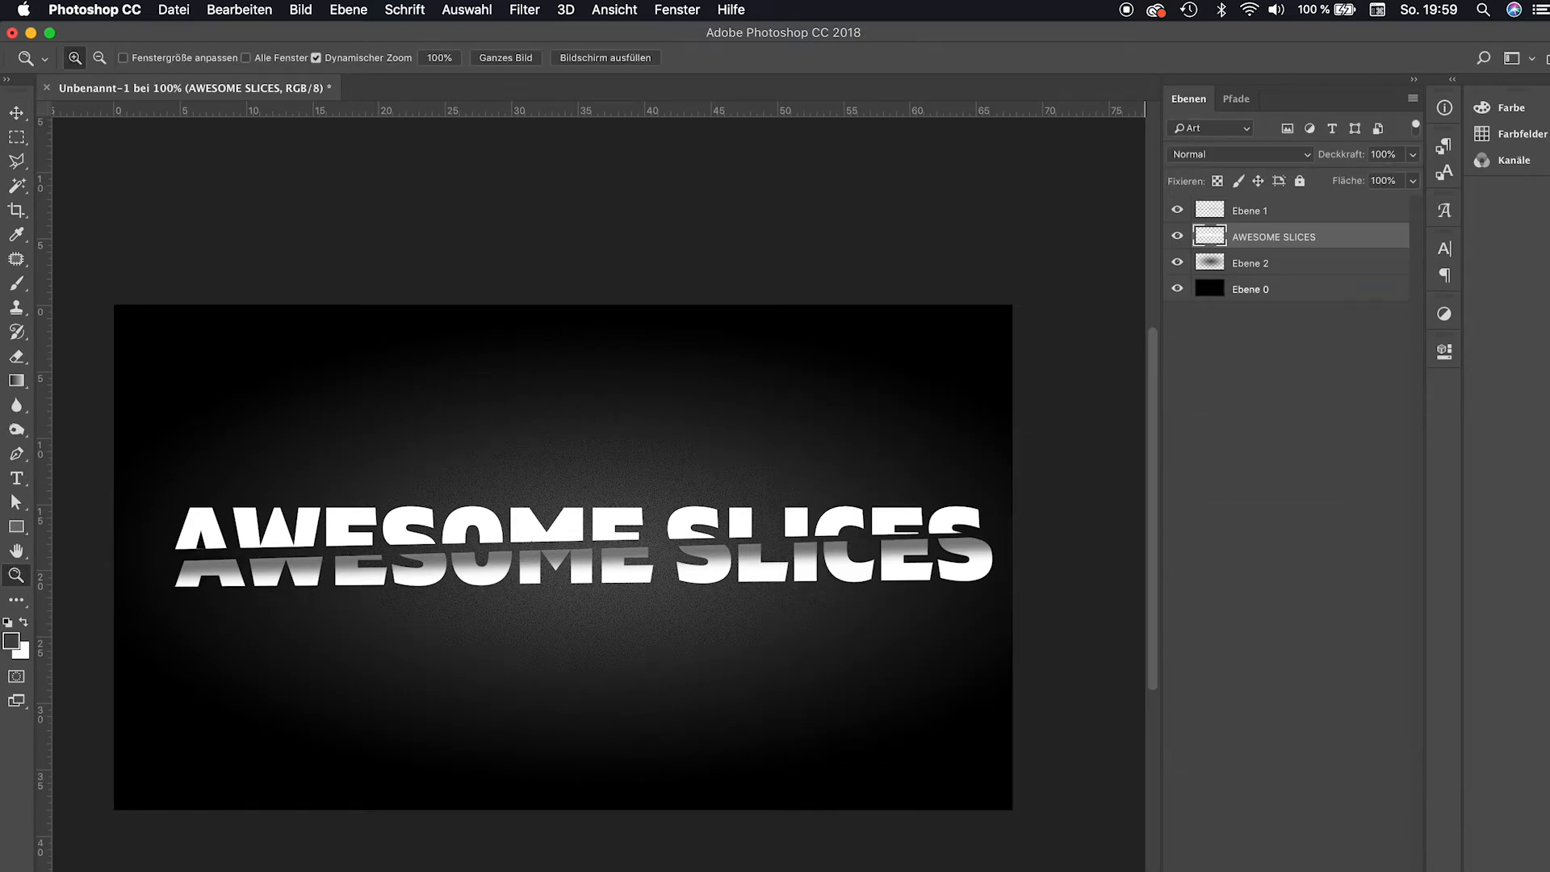
Duplicate the text layer and give the lower original a black Color Overlay.
{"action": "key", "text": "super+j"}
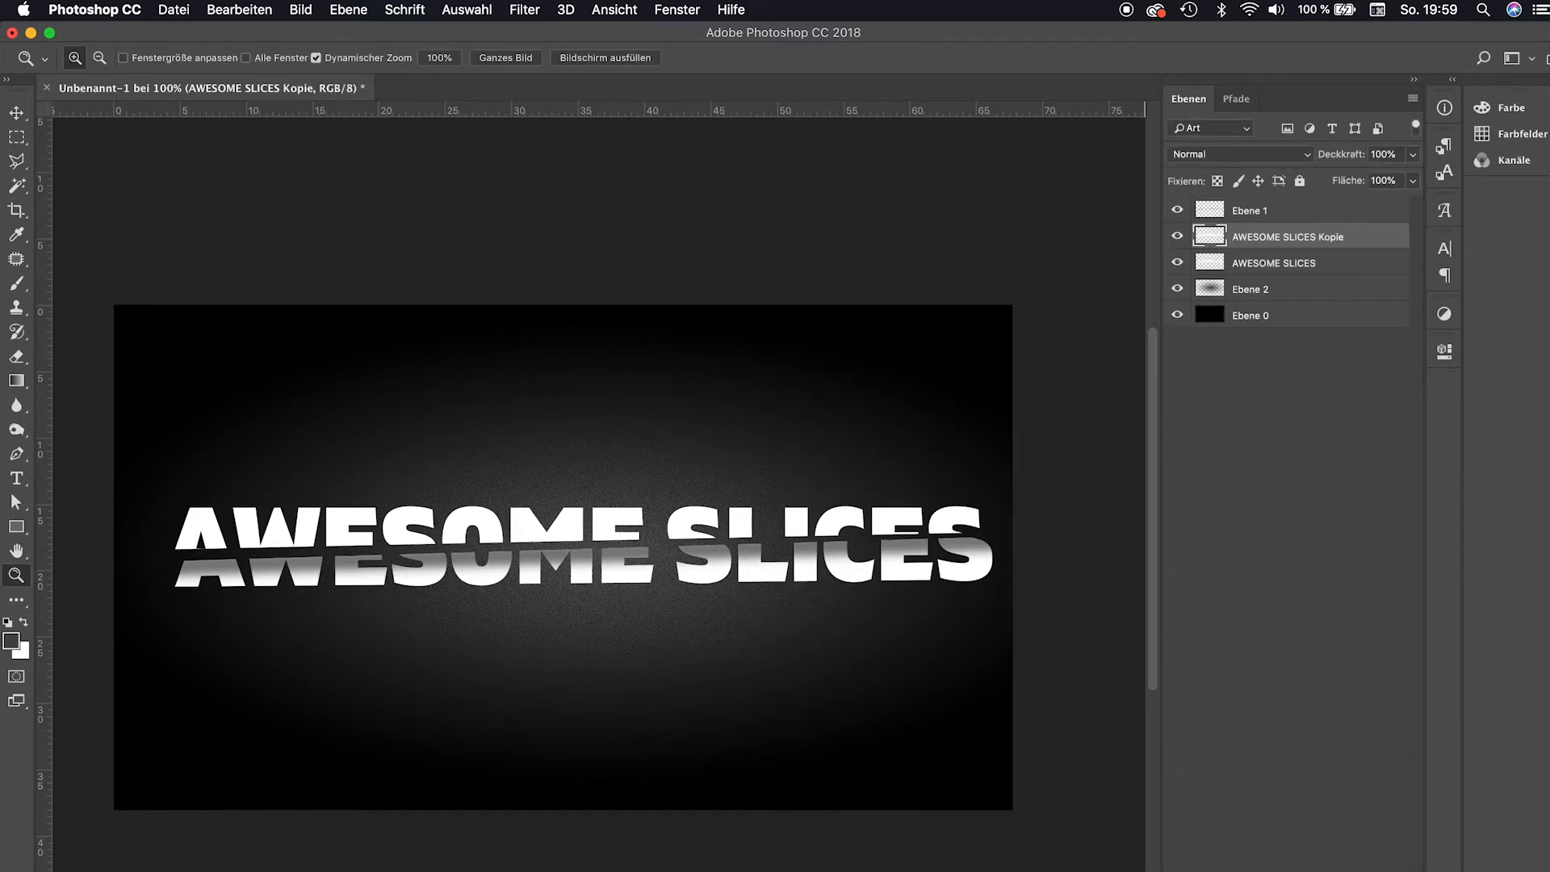
{"action": "double_click", "coordinate": [1363, 264]}
{"action": "left_click", "coordinate": [860, 636]}
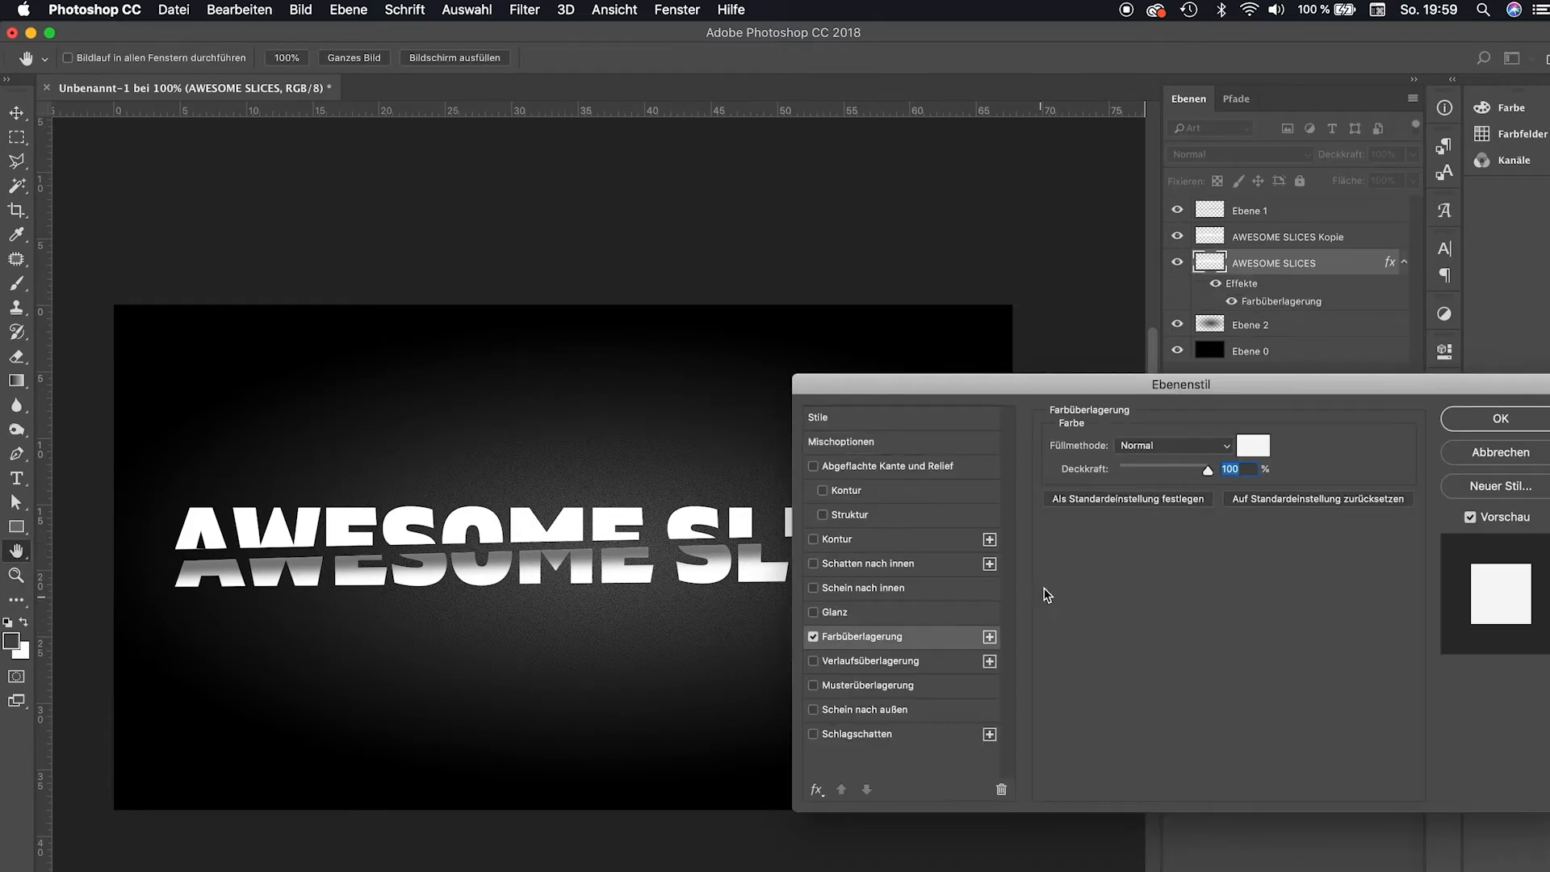
{"action": "left_click", "coordinate": [1253, 457]}
{"action": "left_click_drag", "start_coordinate": [977, 620], "coordinate": [813, 860]}
{"action": "key", "text": "Return"}
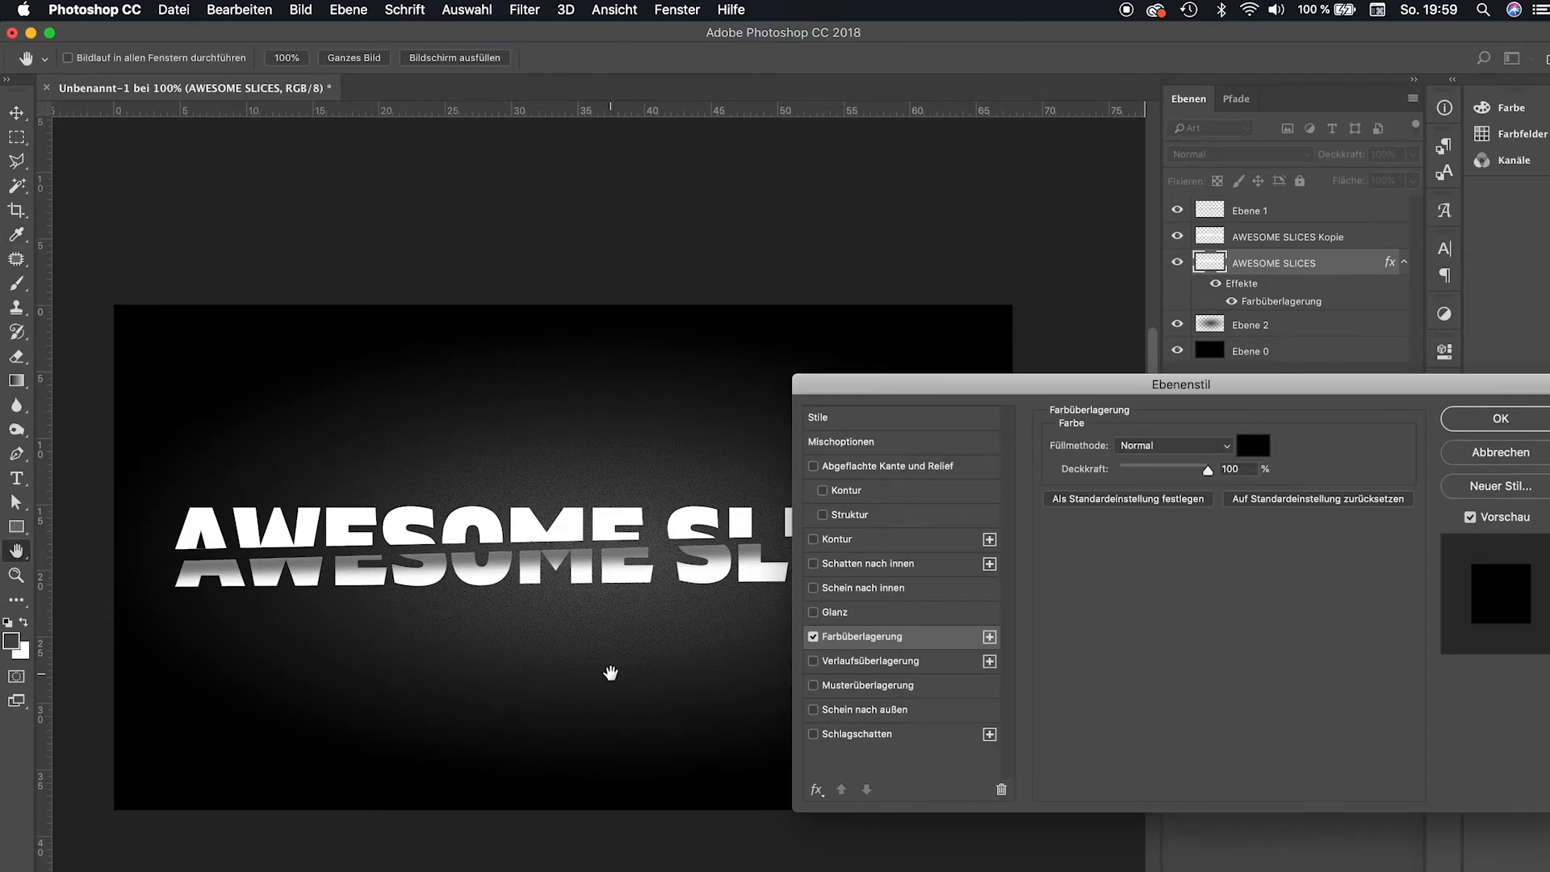
{"action": "key", "text": "Return"}
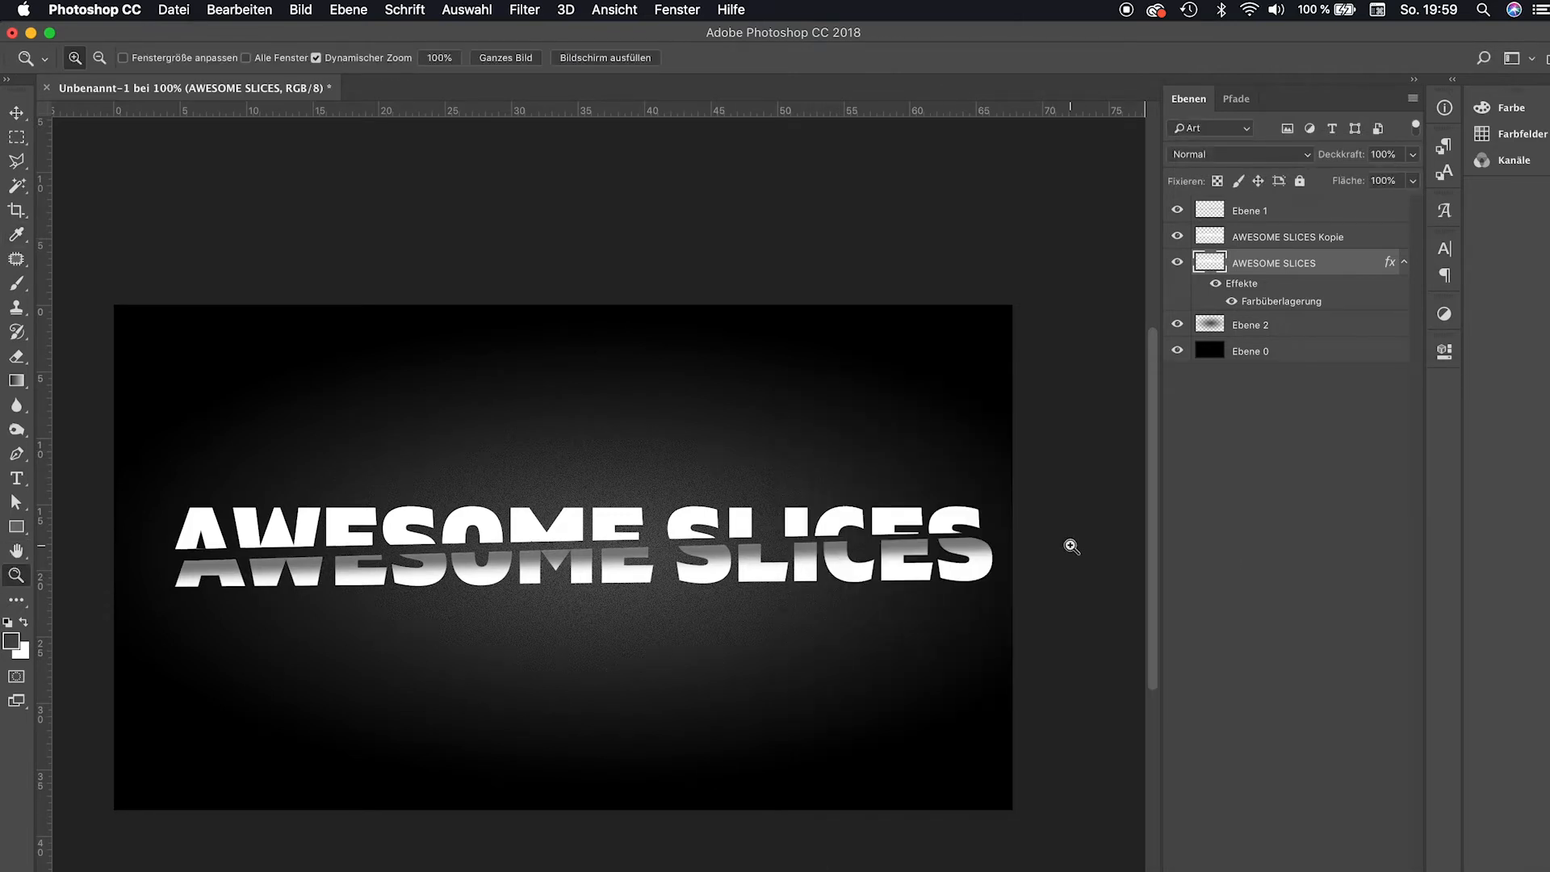
Nudge the black text layer slightly down and blur it with a Gaussian Blur of about 23 px.
{"action": "key", "text": "v"}
{"action": "left_click_drag", "start_coordinate": [701, 570], "coordinate": [701, 579]}
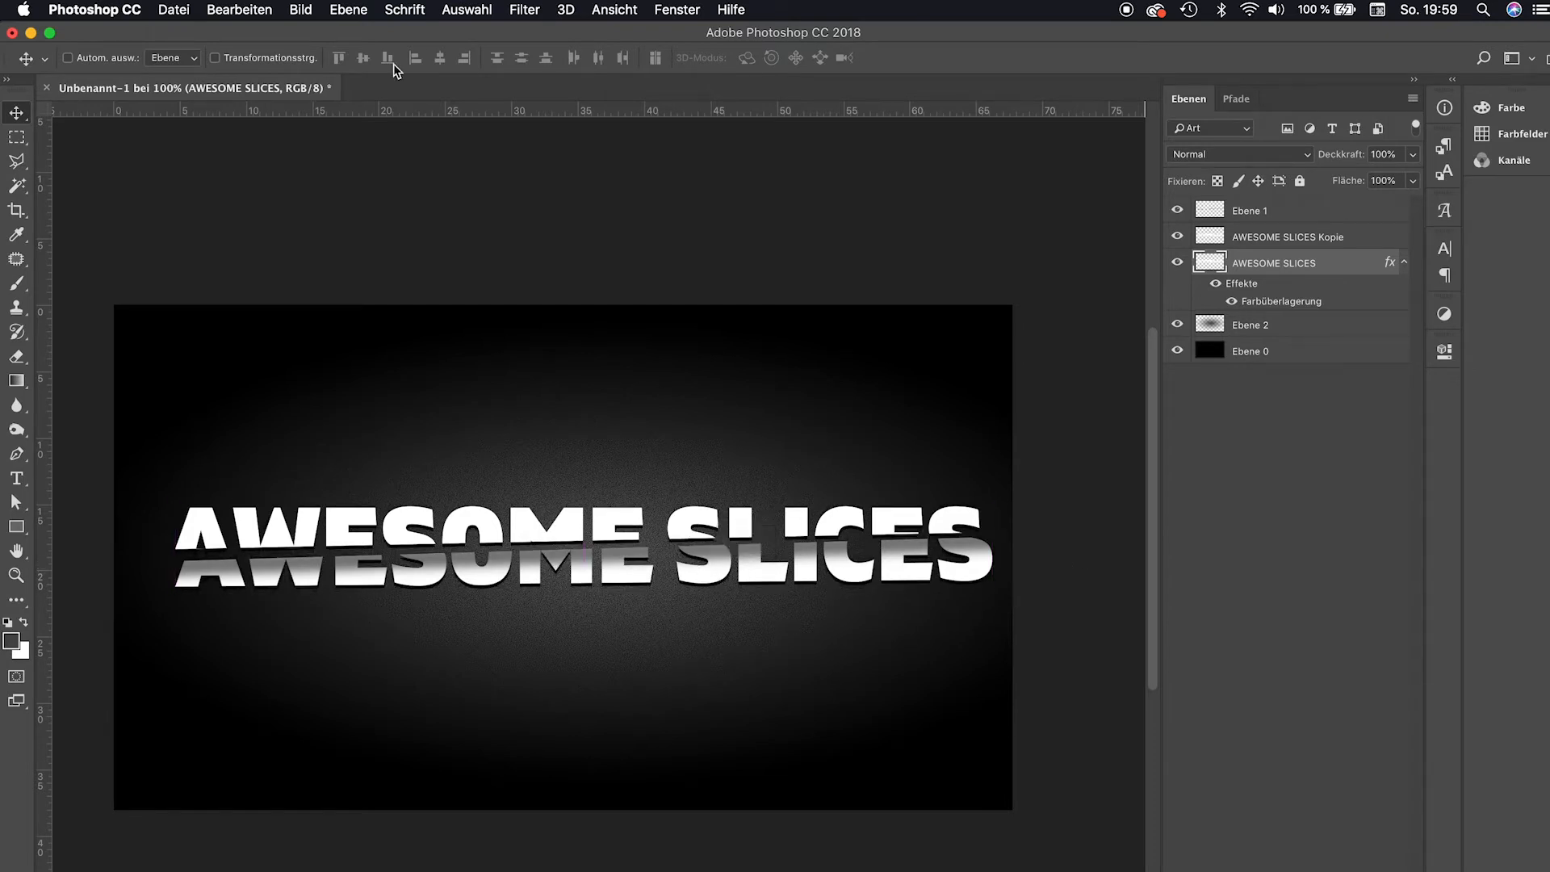
{"action": "left_click", "coordinate": [525, 9]}
{"action": "mouse_move", "coordinate": [634, 360]}
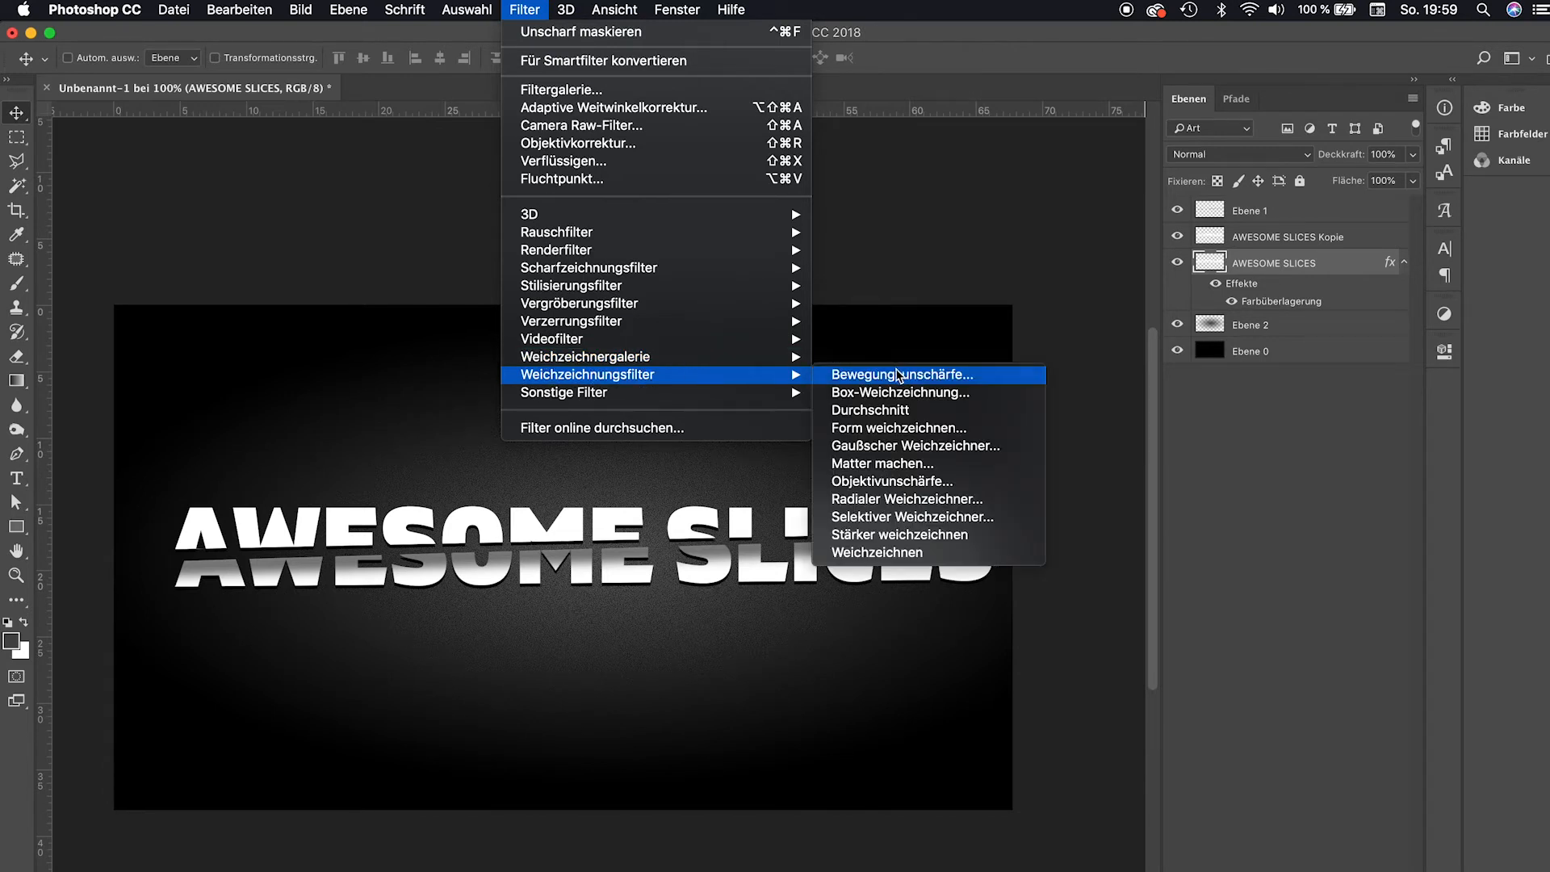
{"action": "left_click", "coordinate": [898, 445]}
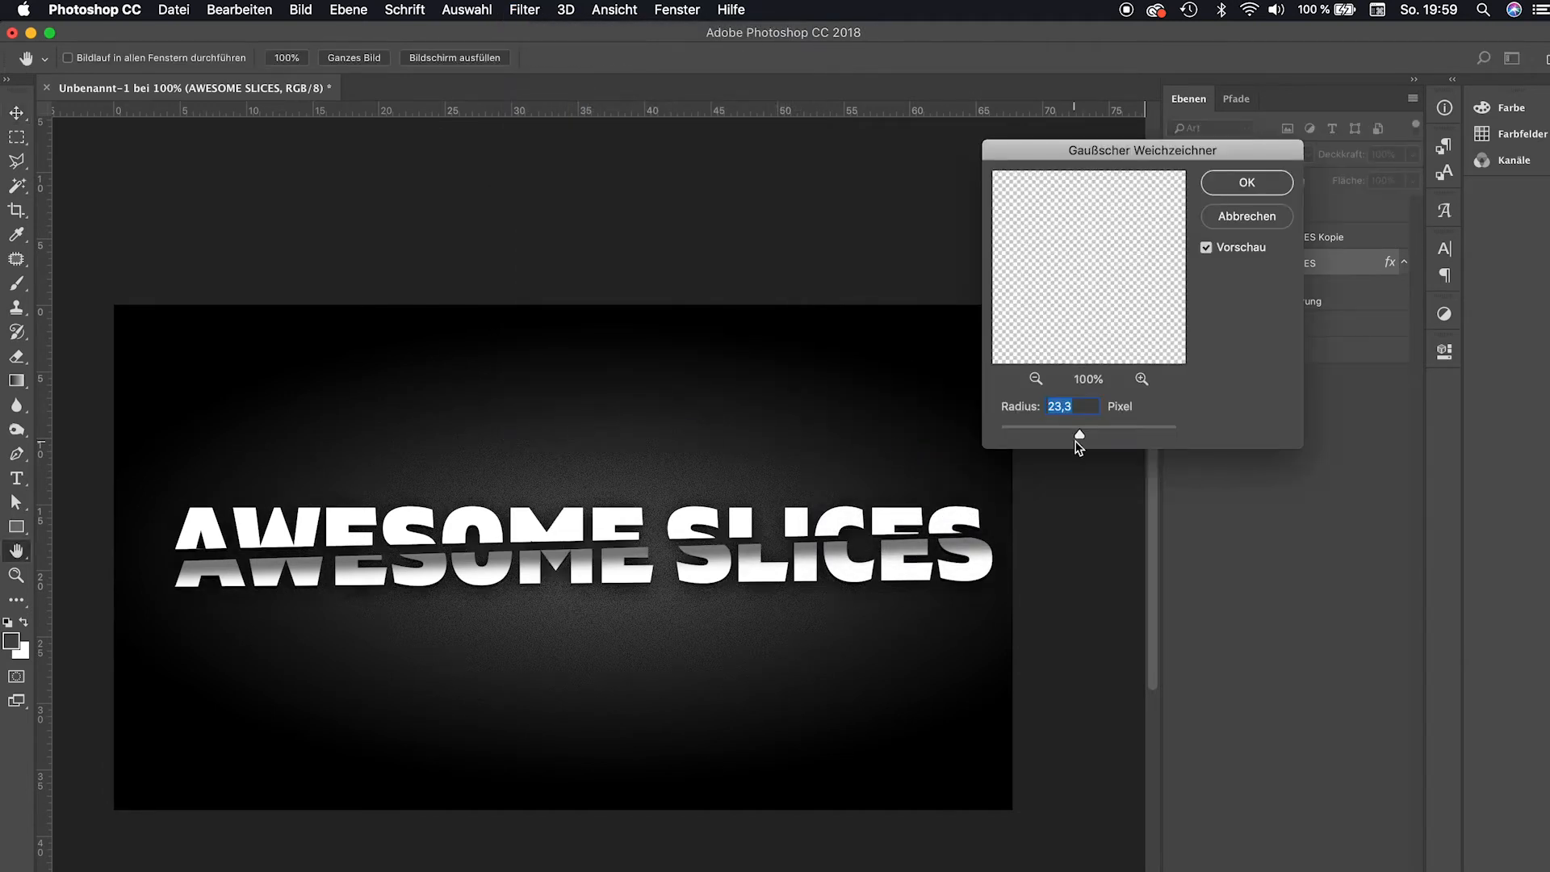
{"action": "left_click_drag", "start_coordinate": [1082, 437], "coordinate": [1092, 437]}
{"action": "key", "text": "Return"}
Scale the blurred black text layer slightly larger with Free Transform and apply.
{"action": "key", "text": "super+t"}
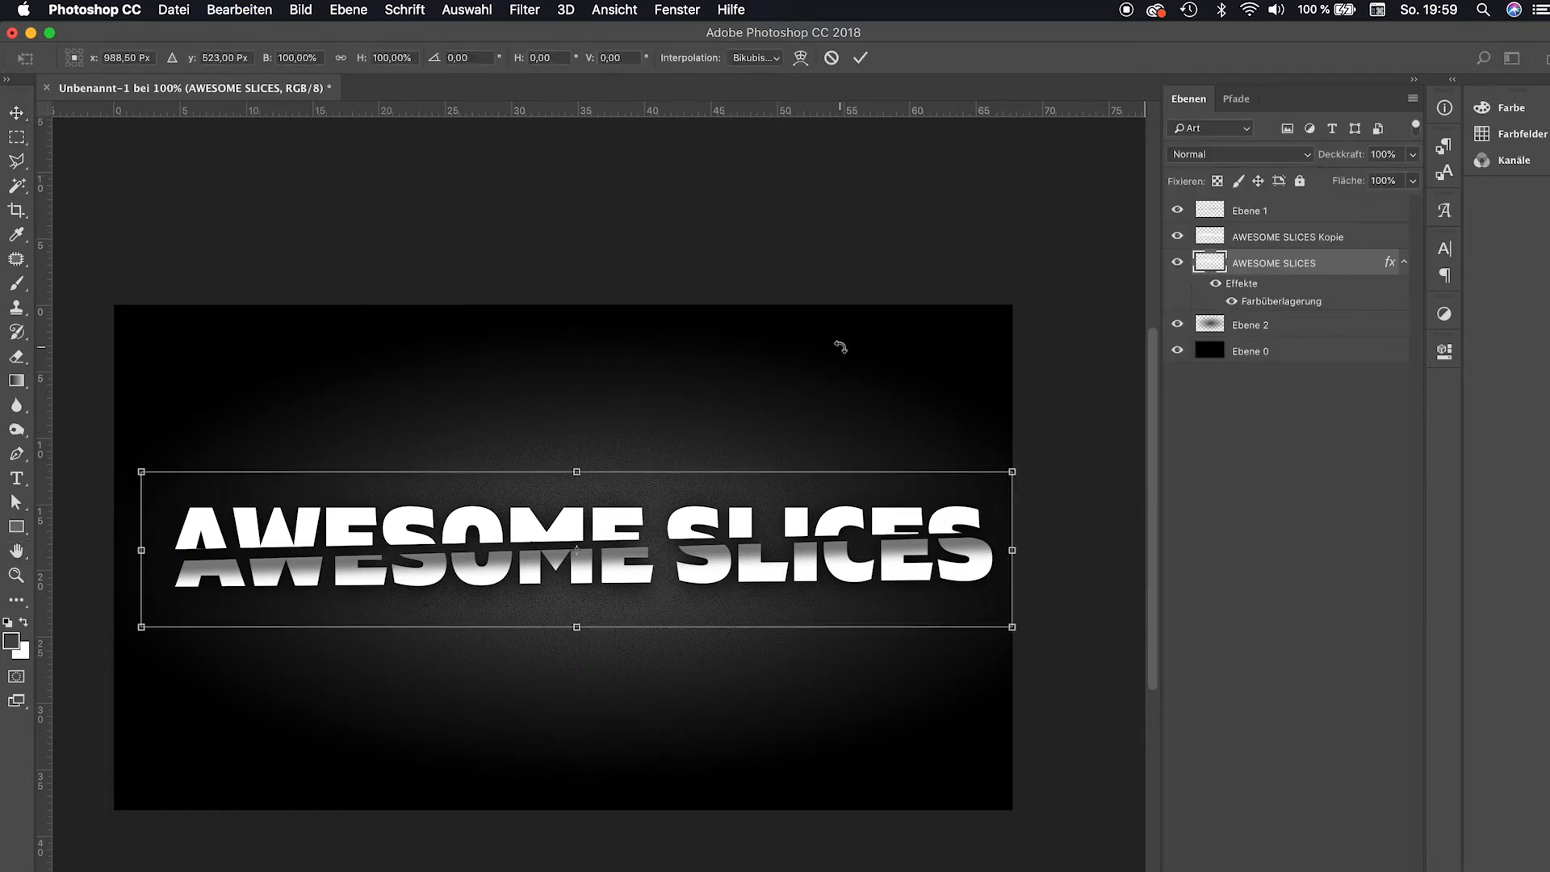
{"action": "left_click_drag", "start_coordinate": [142, 472], "coordinate": [106, 449]}
{"action": "key", "text": "Return"}
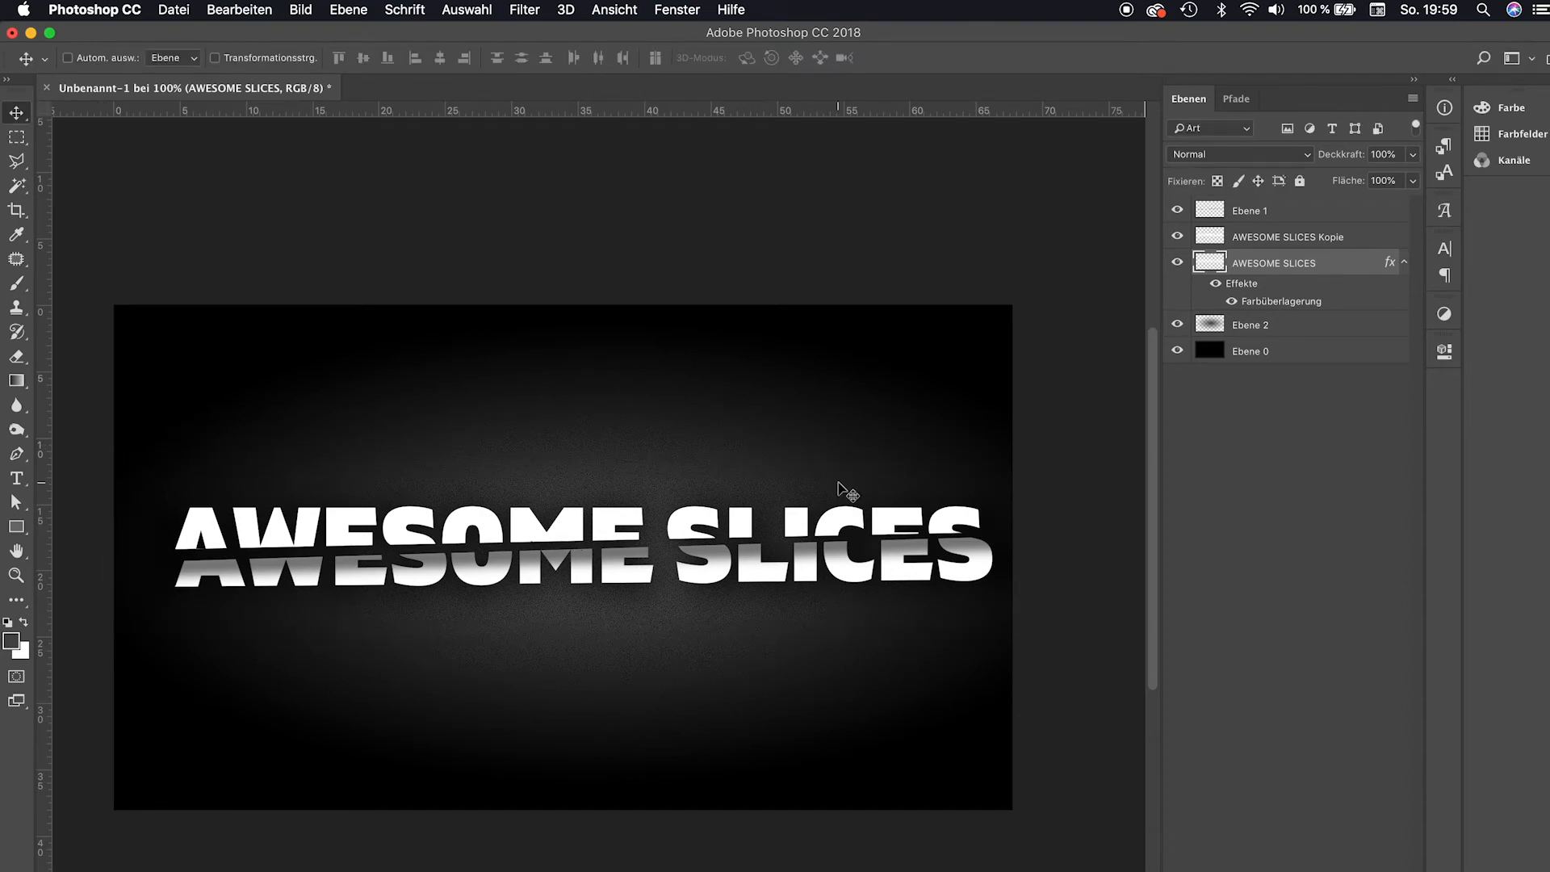